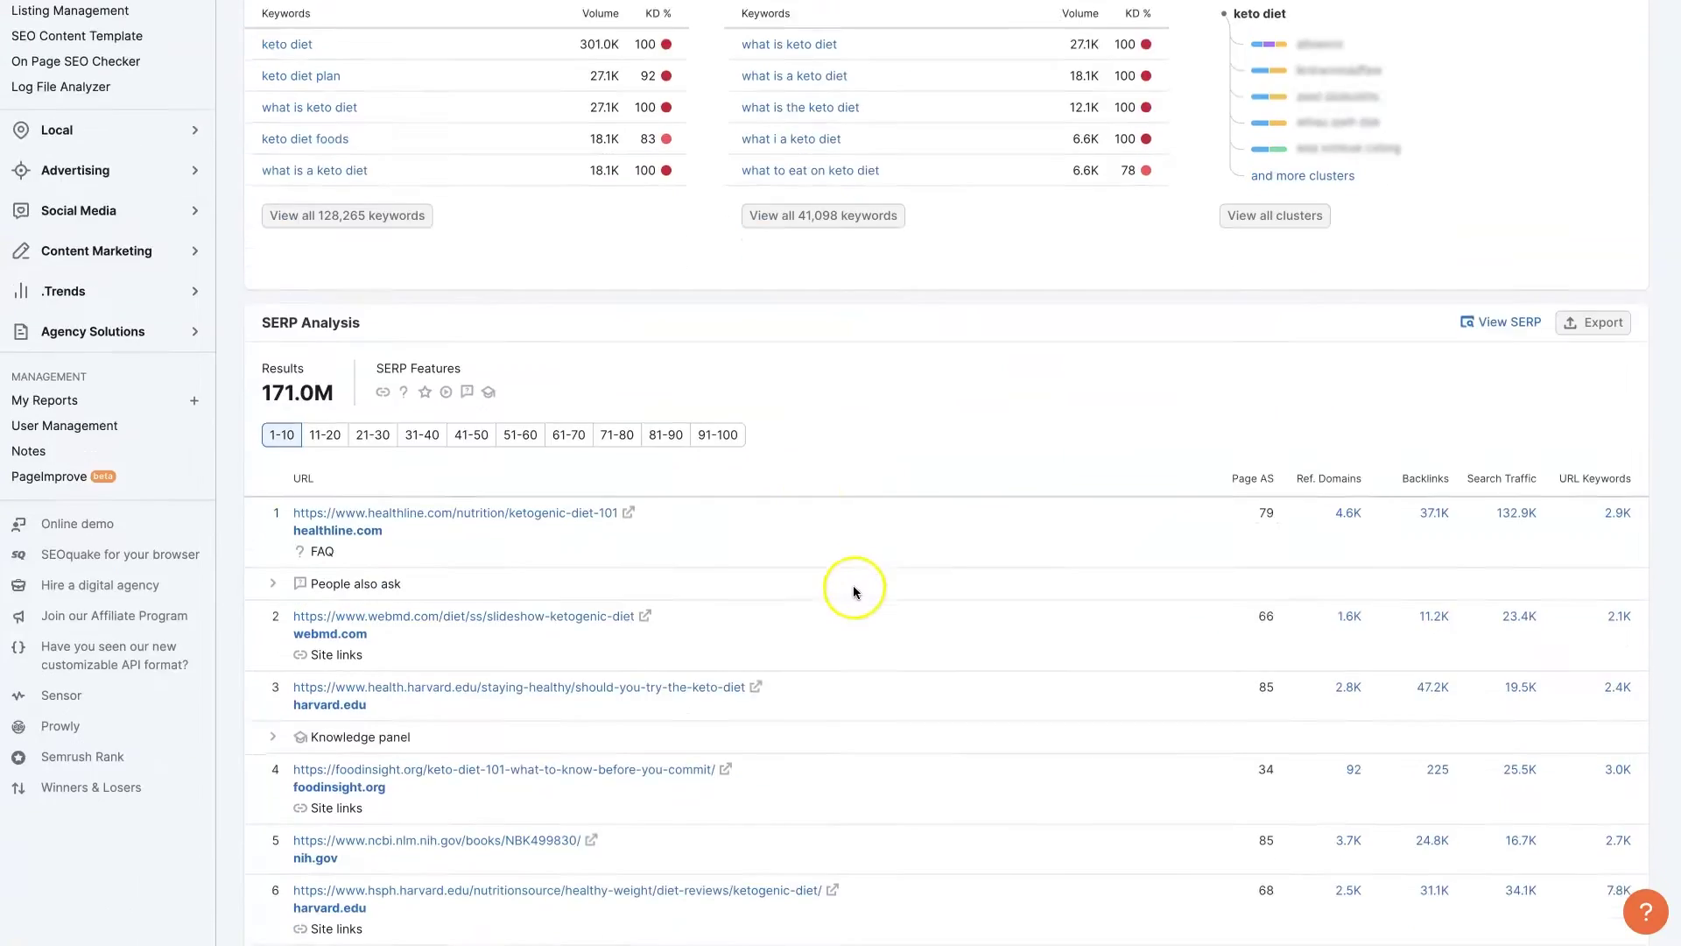
pyautogui.scroll(-1, 852, 584)
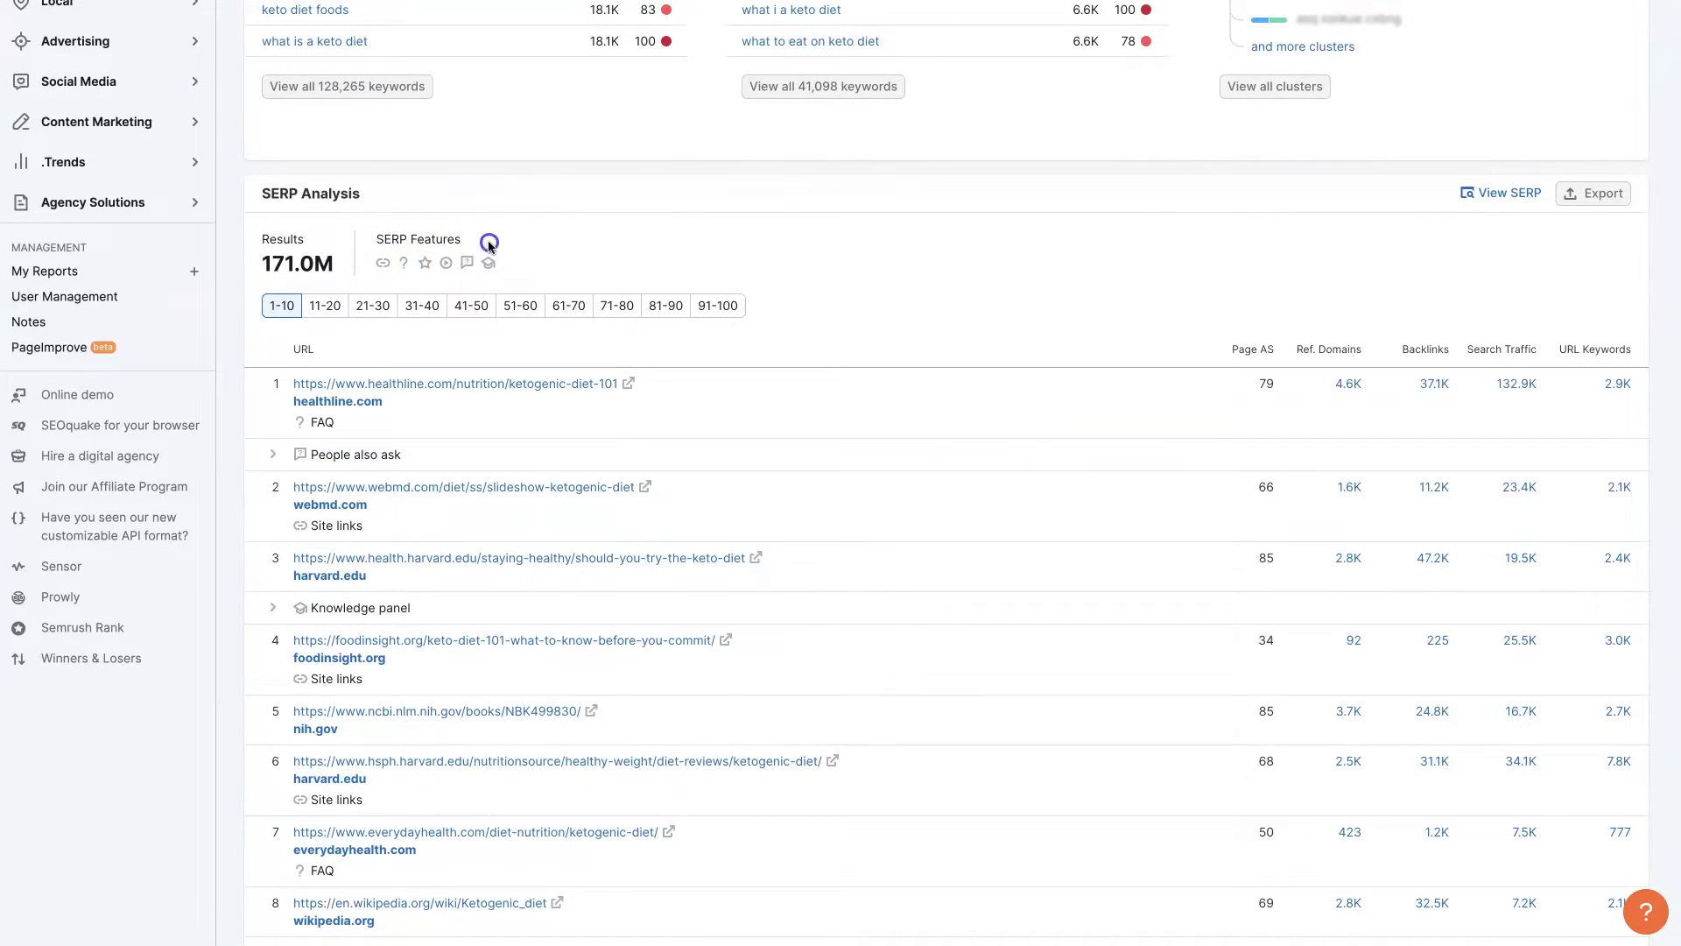
# Step: Highlight the SERP Analysis heading and the 171.0M results count for 'keto diet'
pyautogui.doubleClick(459, 243)
pyautogui.click(525, 235)
pyautogui.scroll(4, 837, 329)
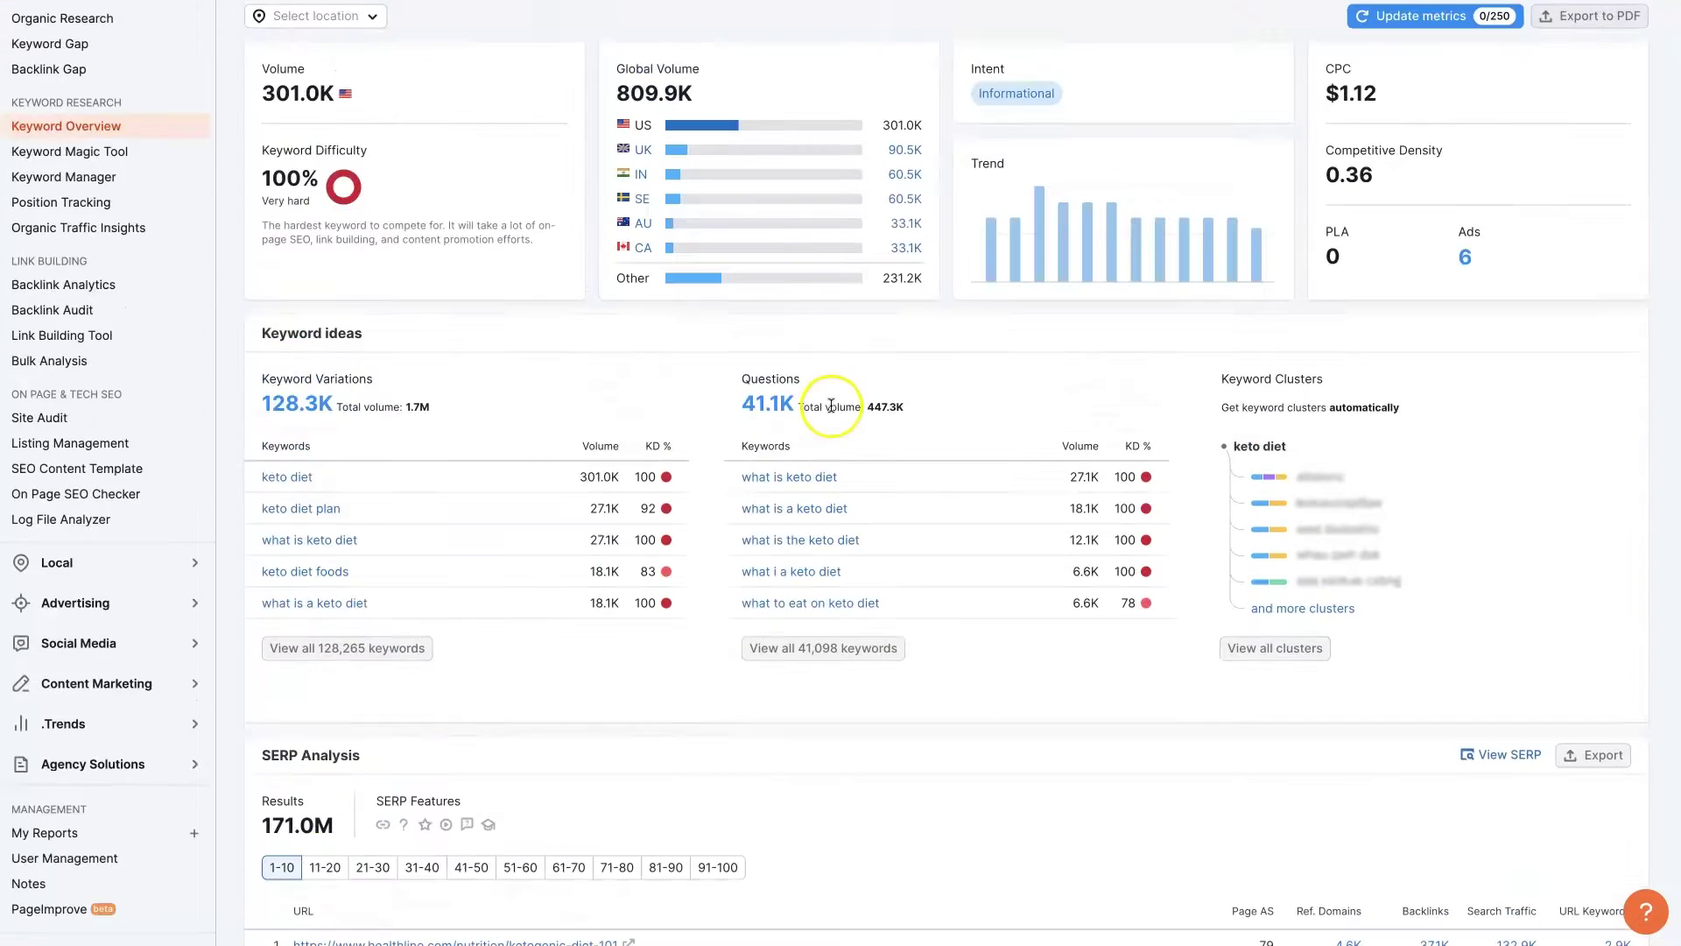
pyautogui.scroll(2, 827, 432)
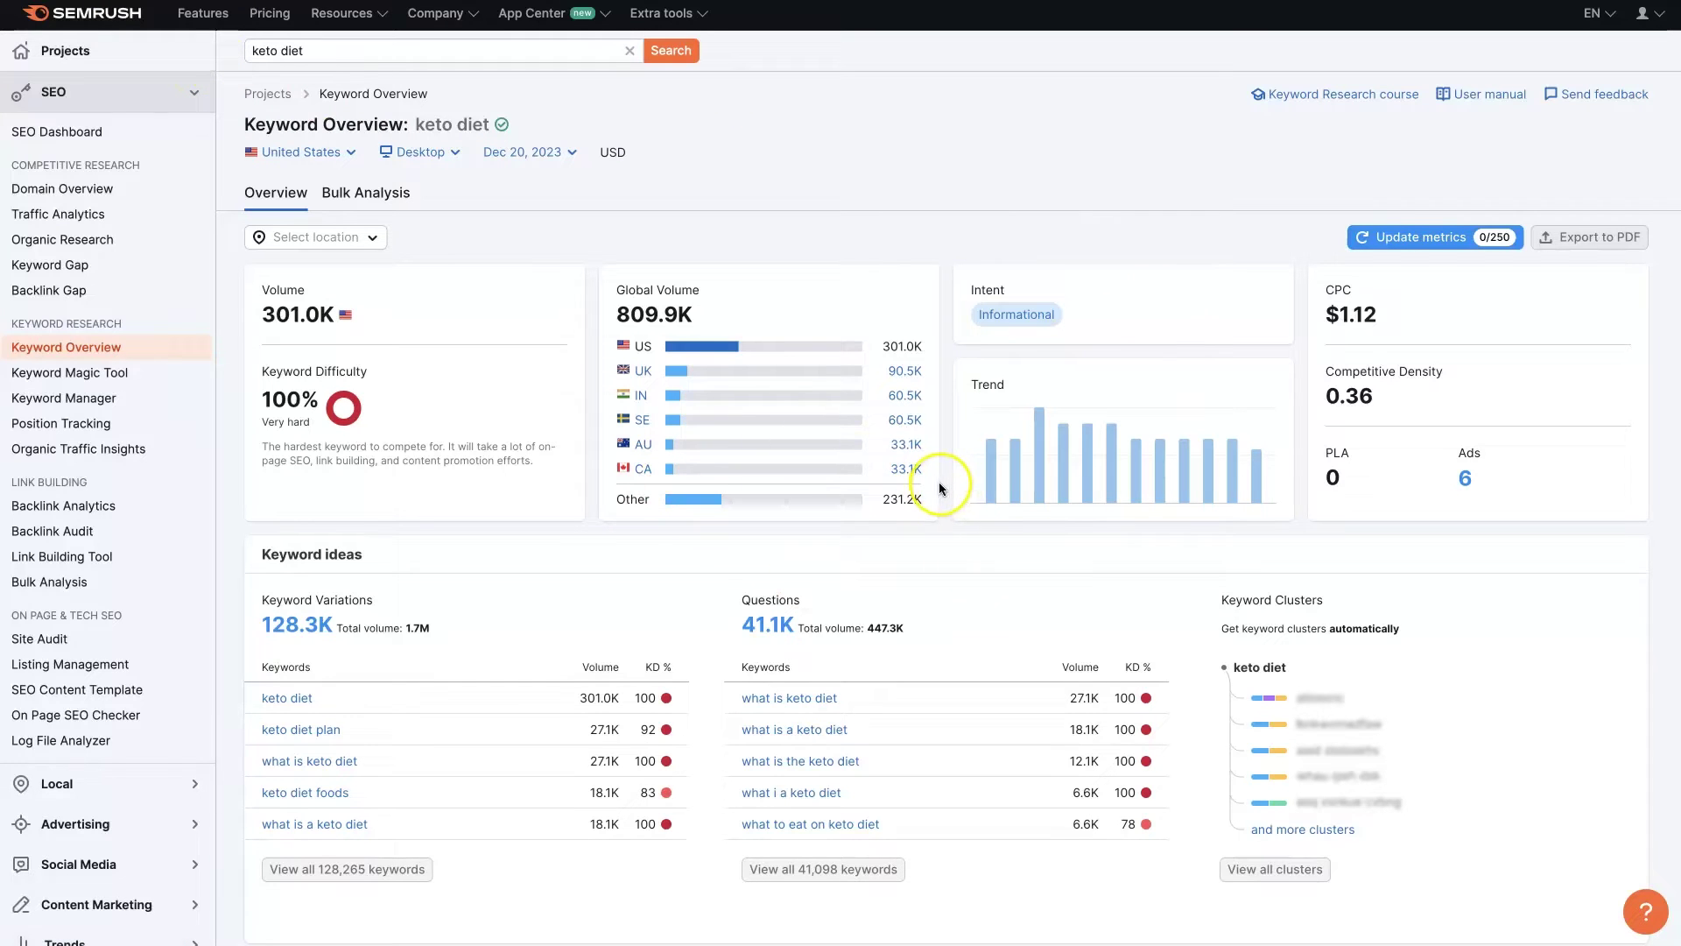
pyautogui.scroll(-3, 940, 483)
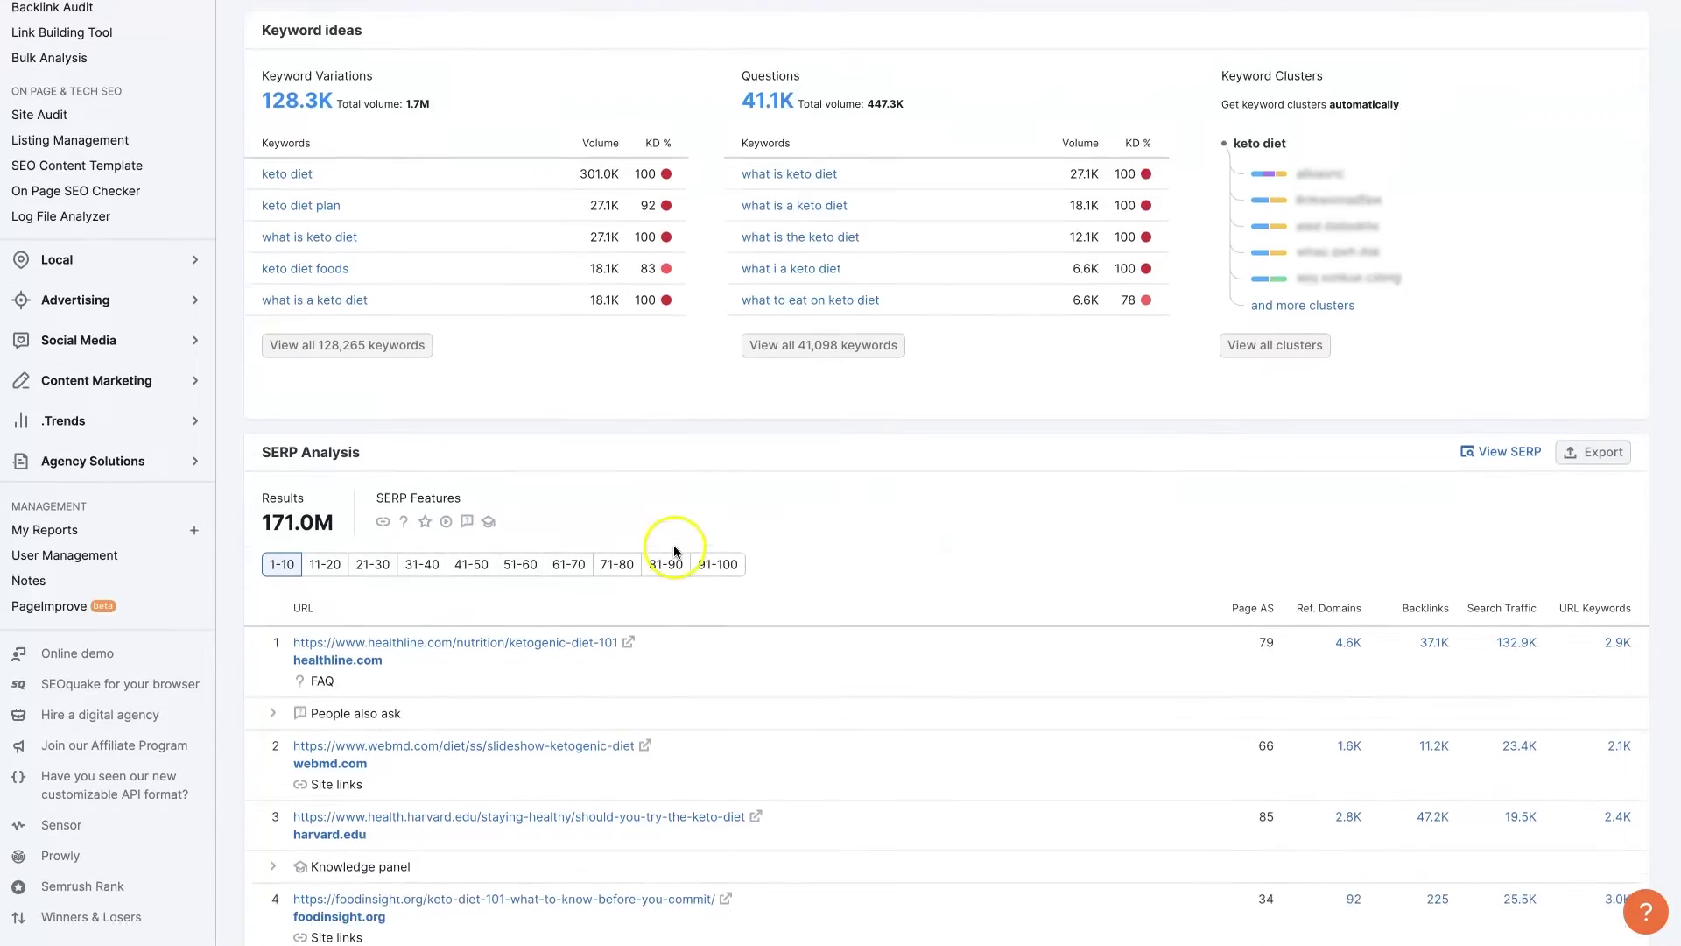
pyautogui.scroll(4, 675, 545)
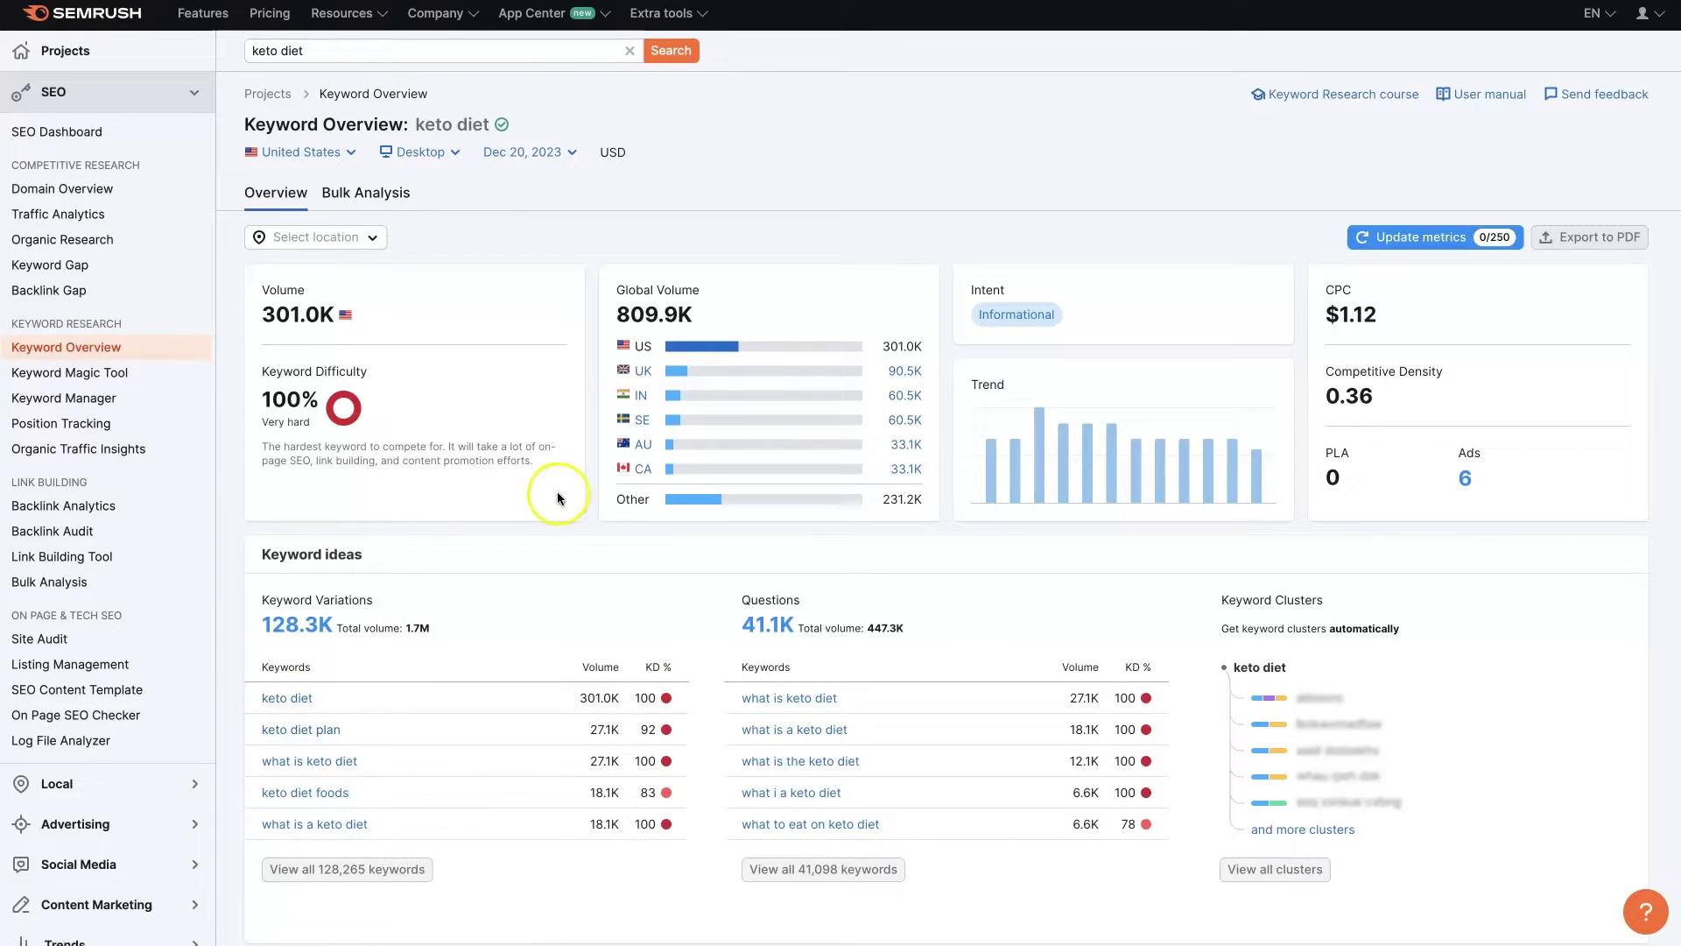
pyautogui.scroll(-2, 573, 516)
pyautogui.scroll(-2, 637, 565)
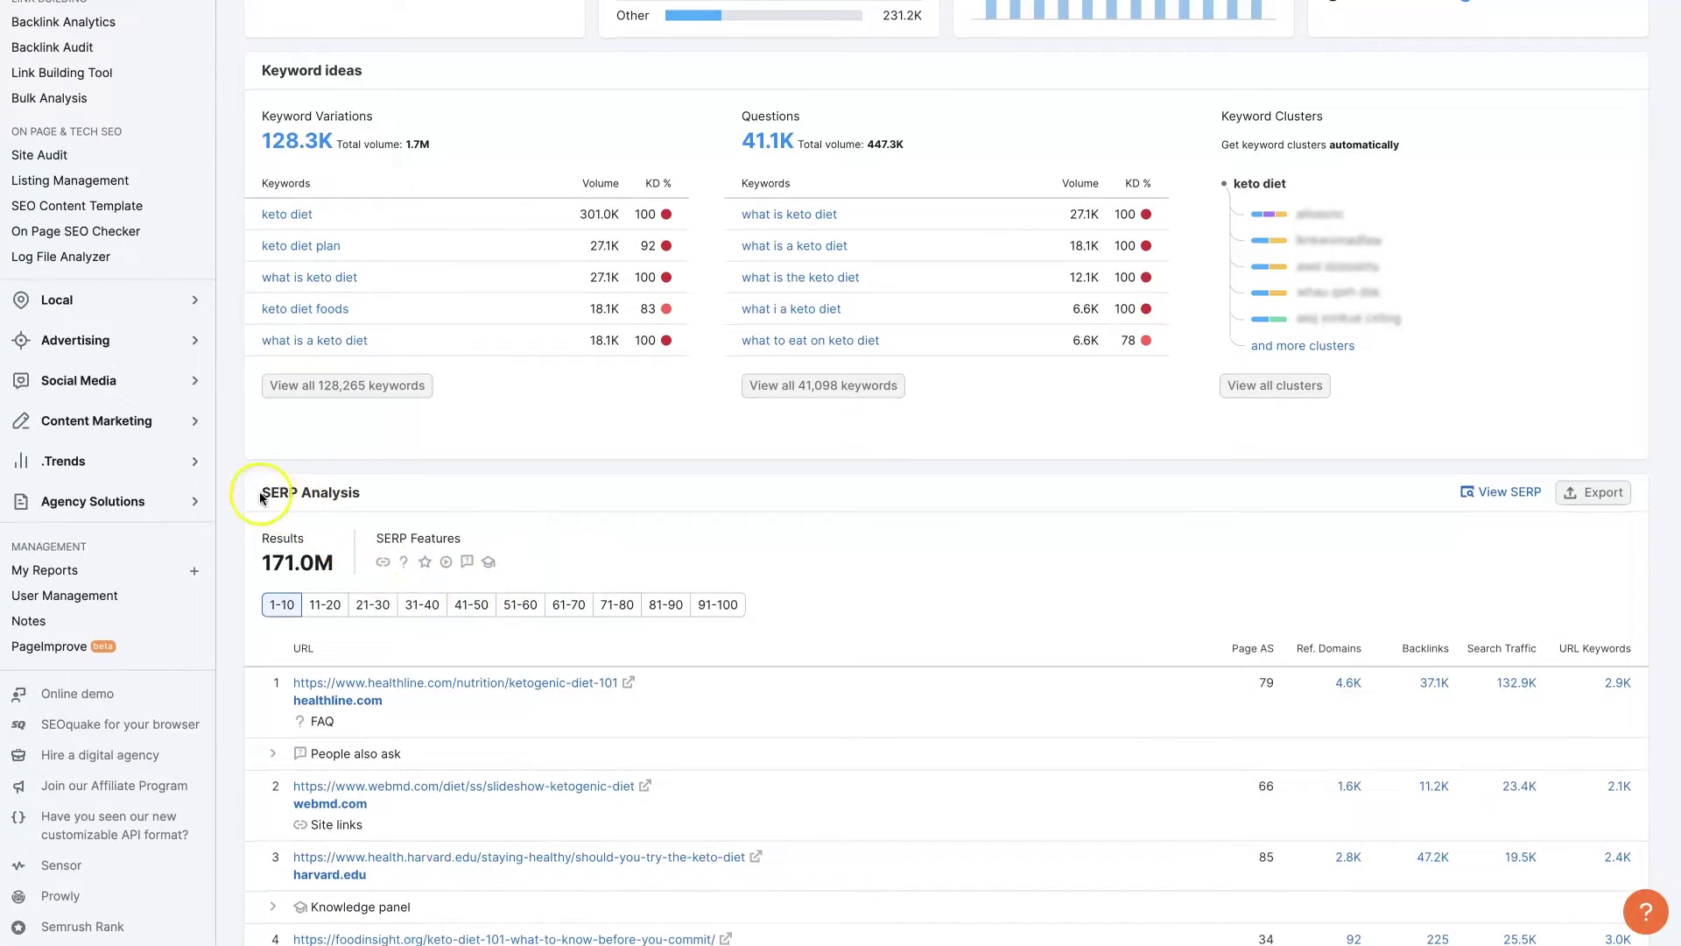
pyautogui.moveTo(262, 493); pyautogui.dragTo(372, 492)
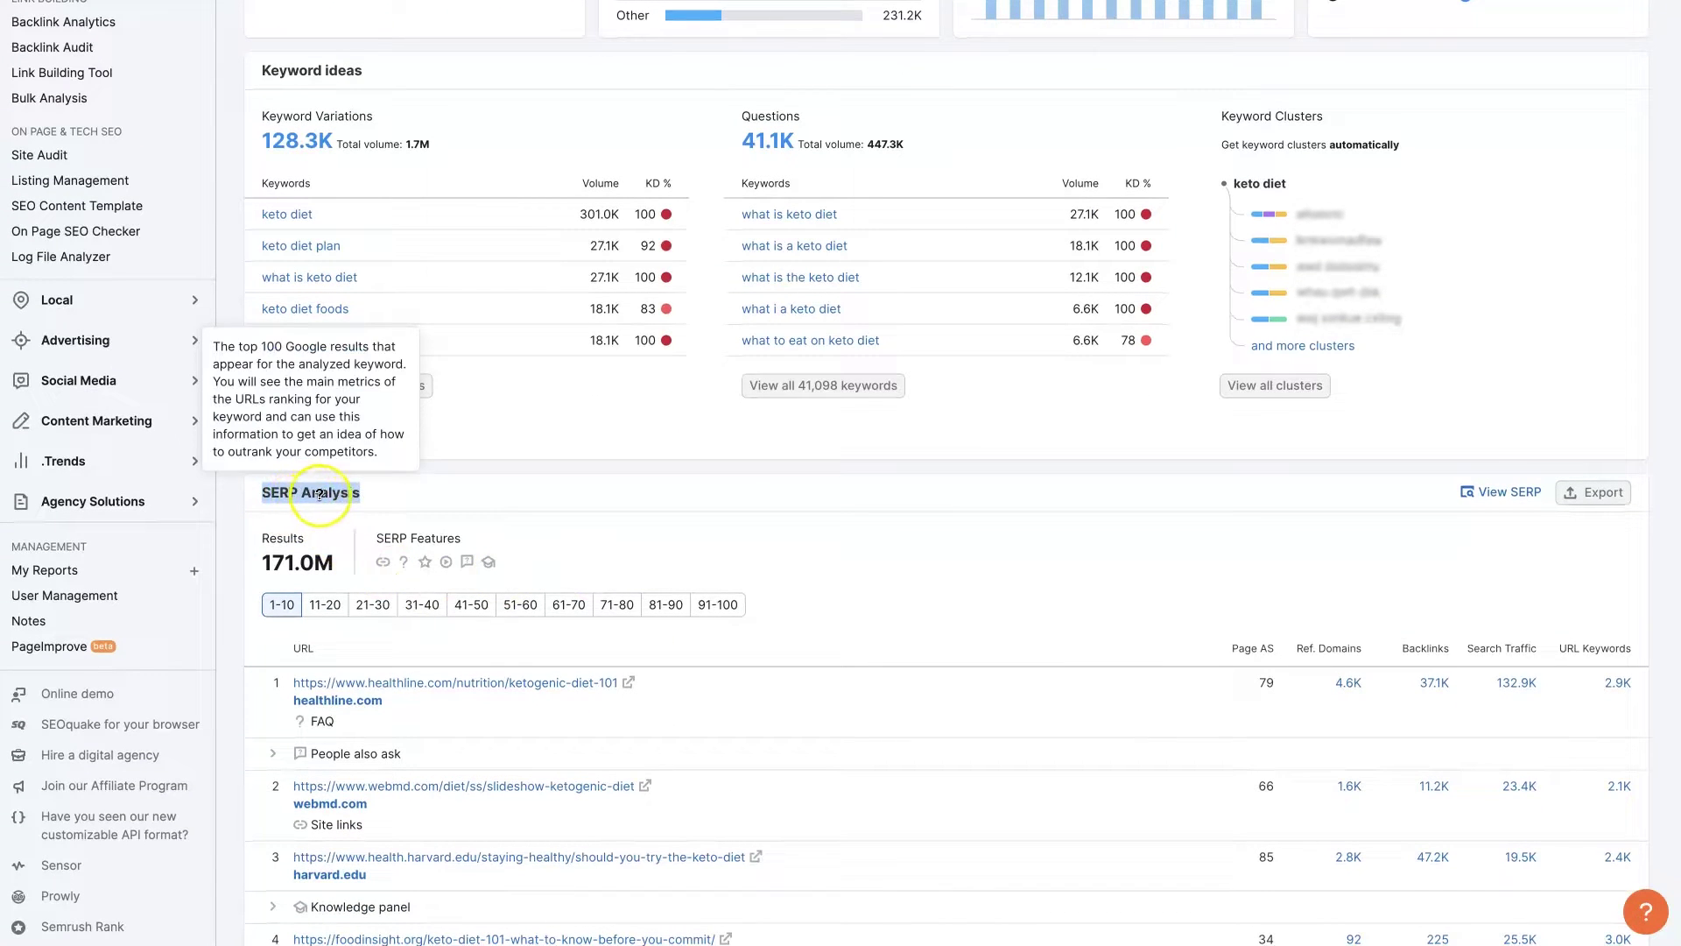
pyautogui.click(637, 554)
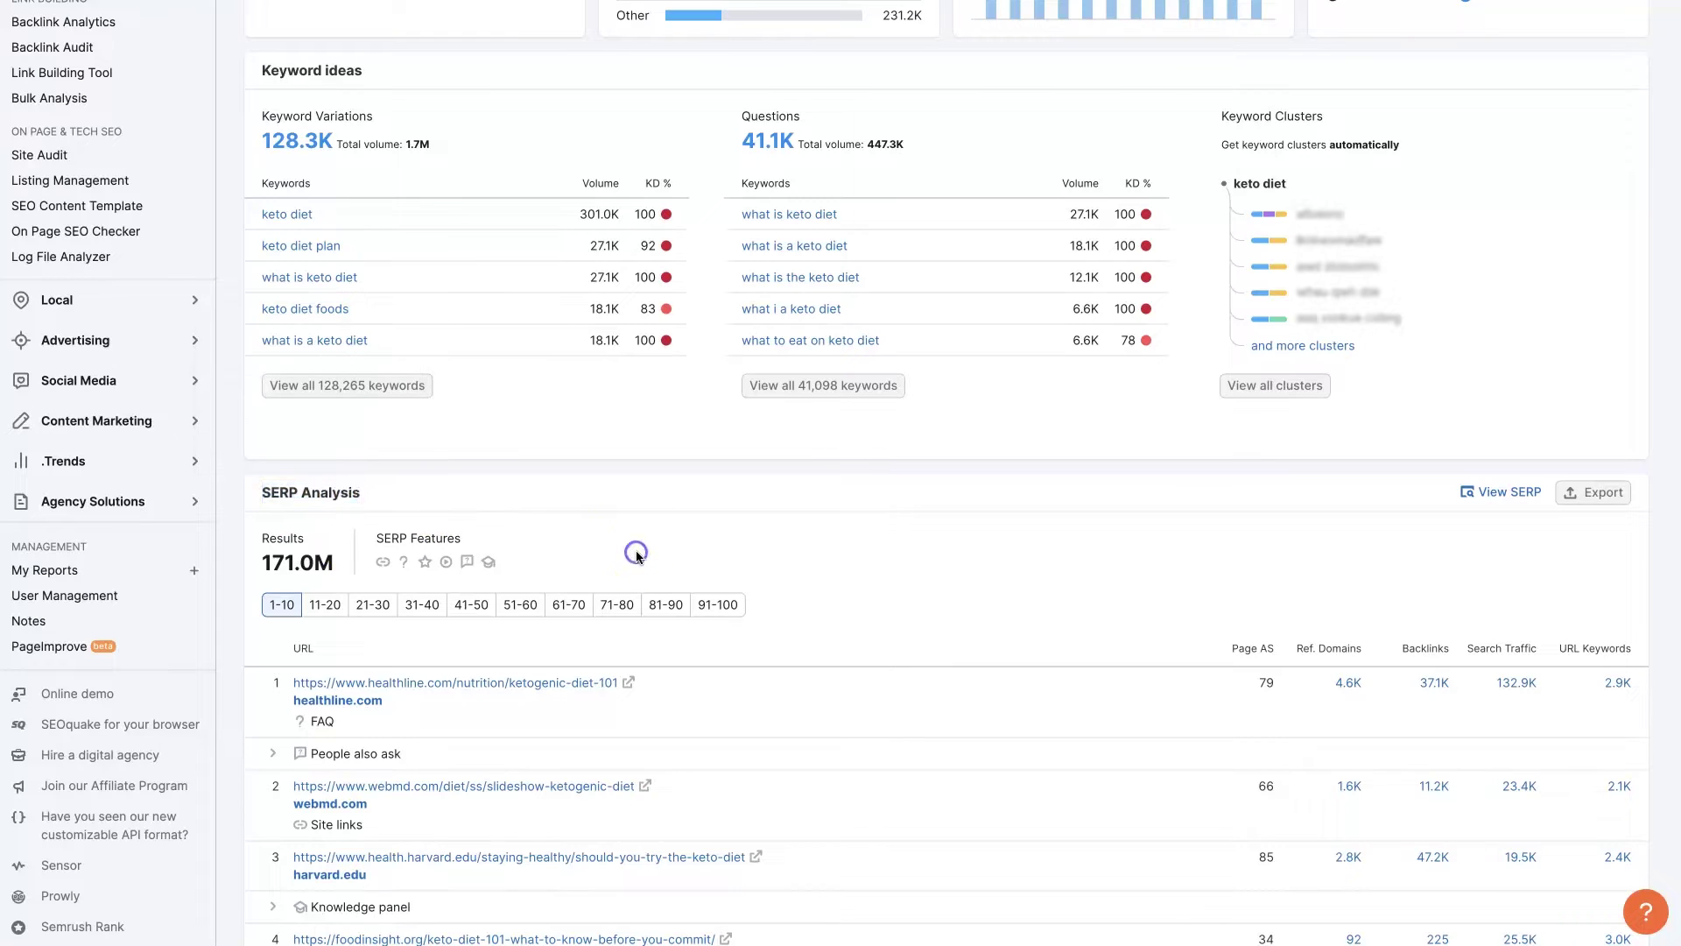
pyautogui.moveTo(262, 562); pyautogui.dragTo(354, 574)
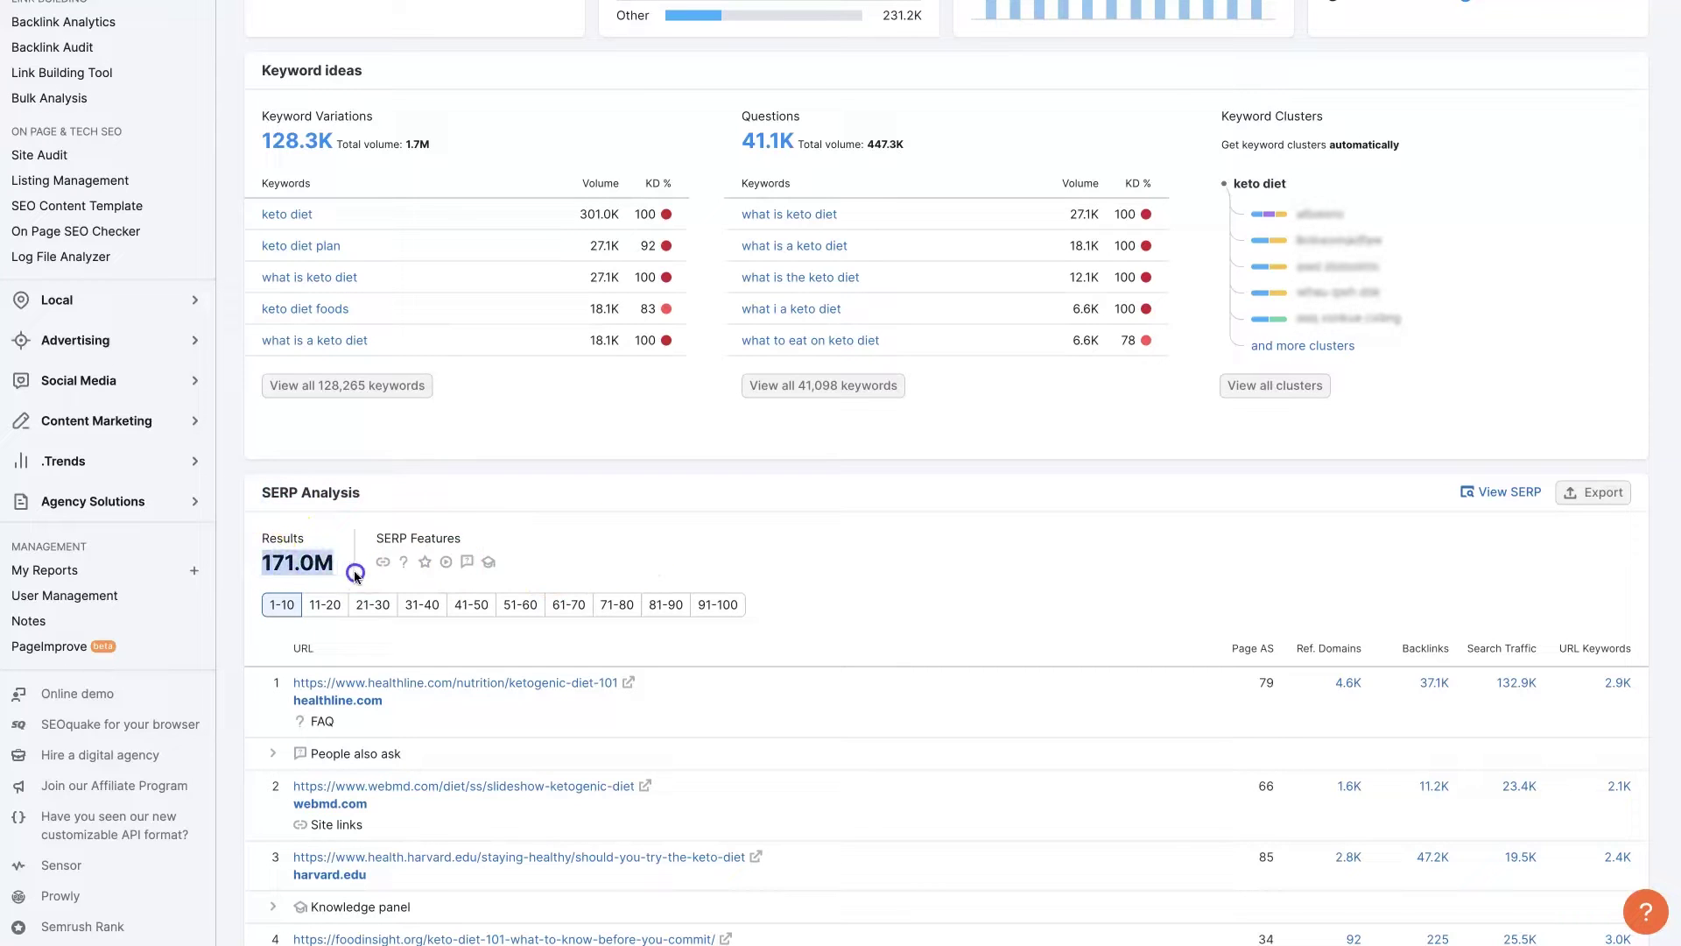
pyautogui.click(345, 569)
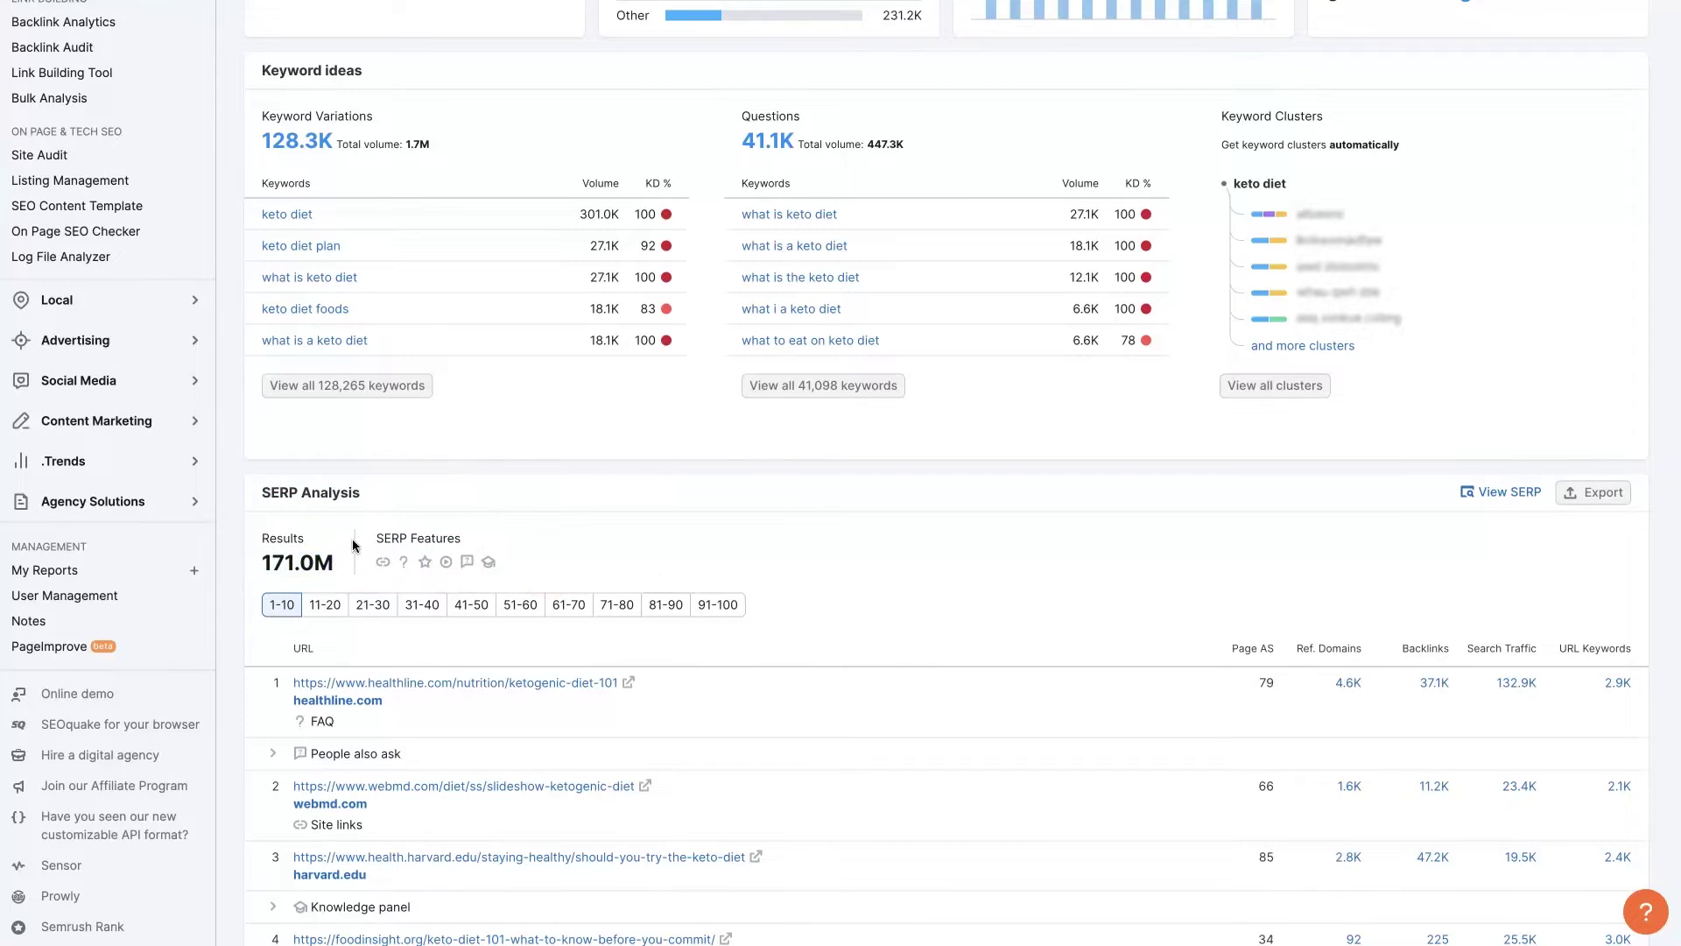
pyautogui.scroll(5, 352, 546)
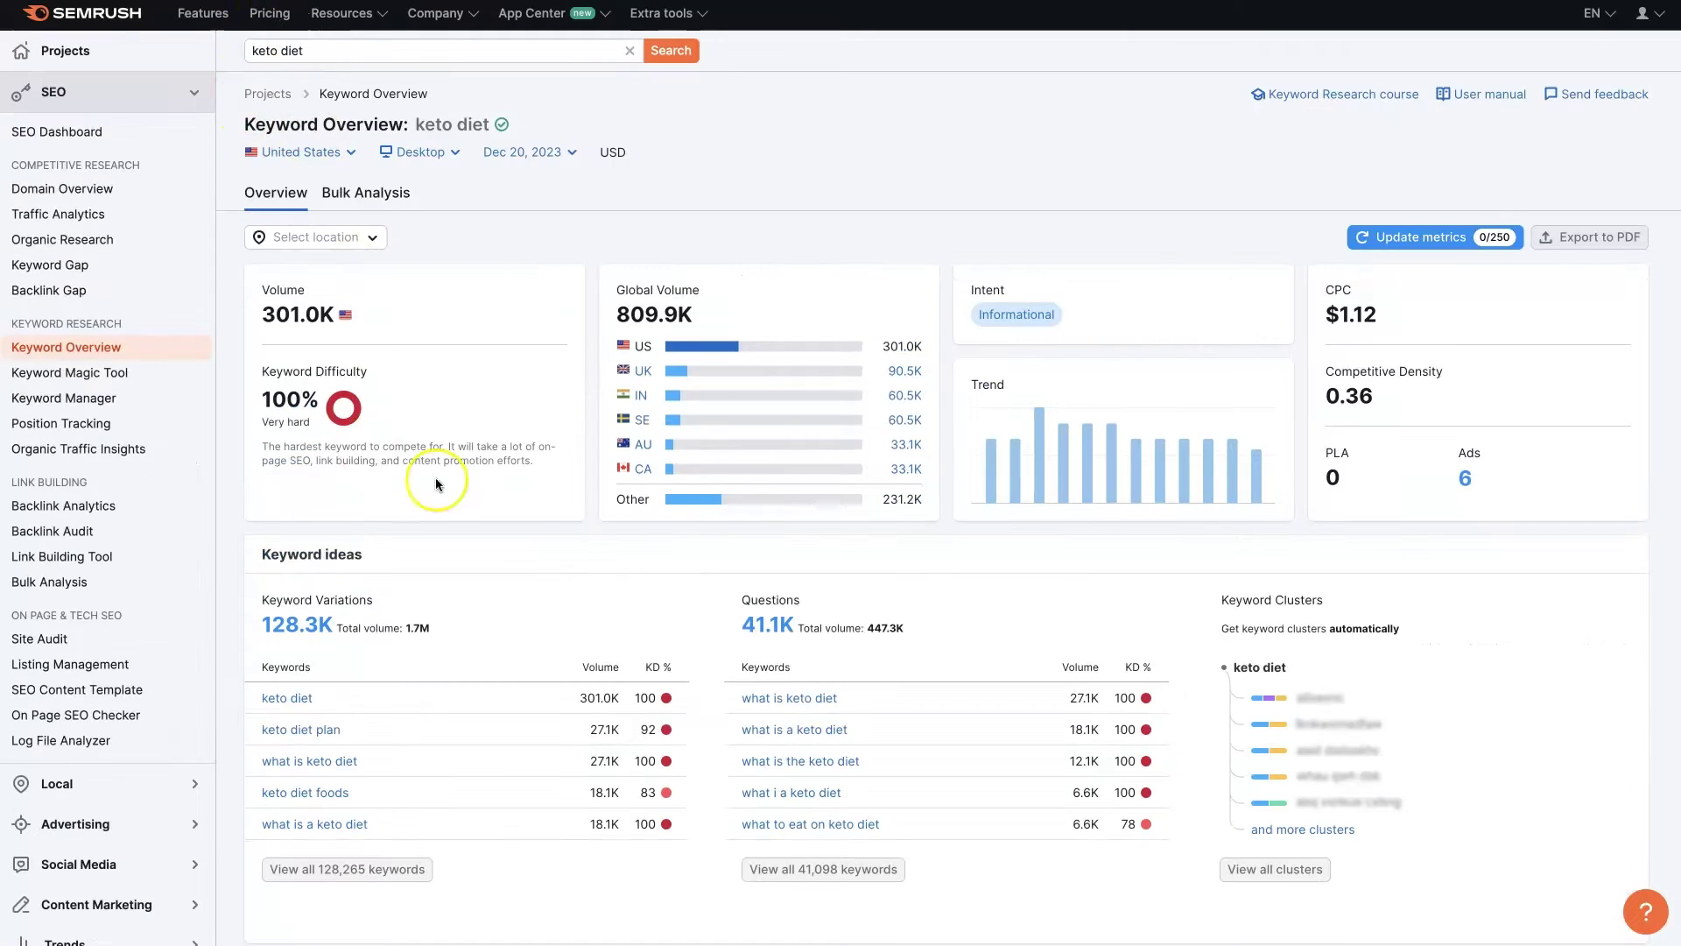
pyautogui.scroll(-7, 431, 497)
pyautogui.scroll(2, 433, 498)
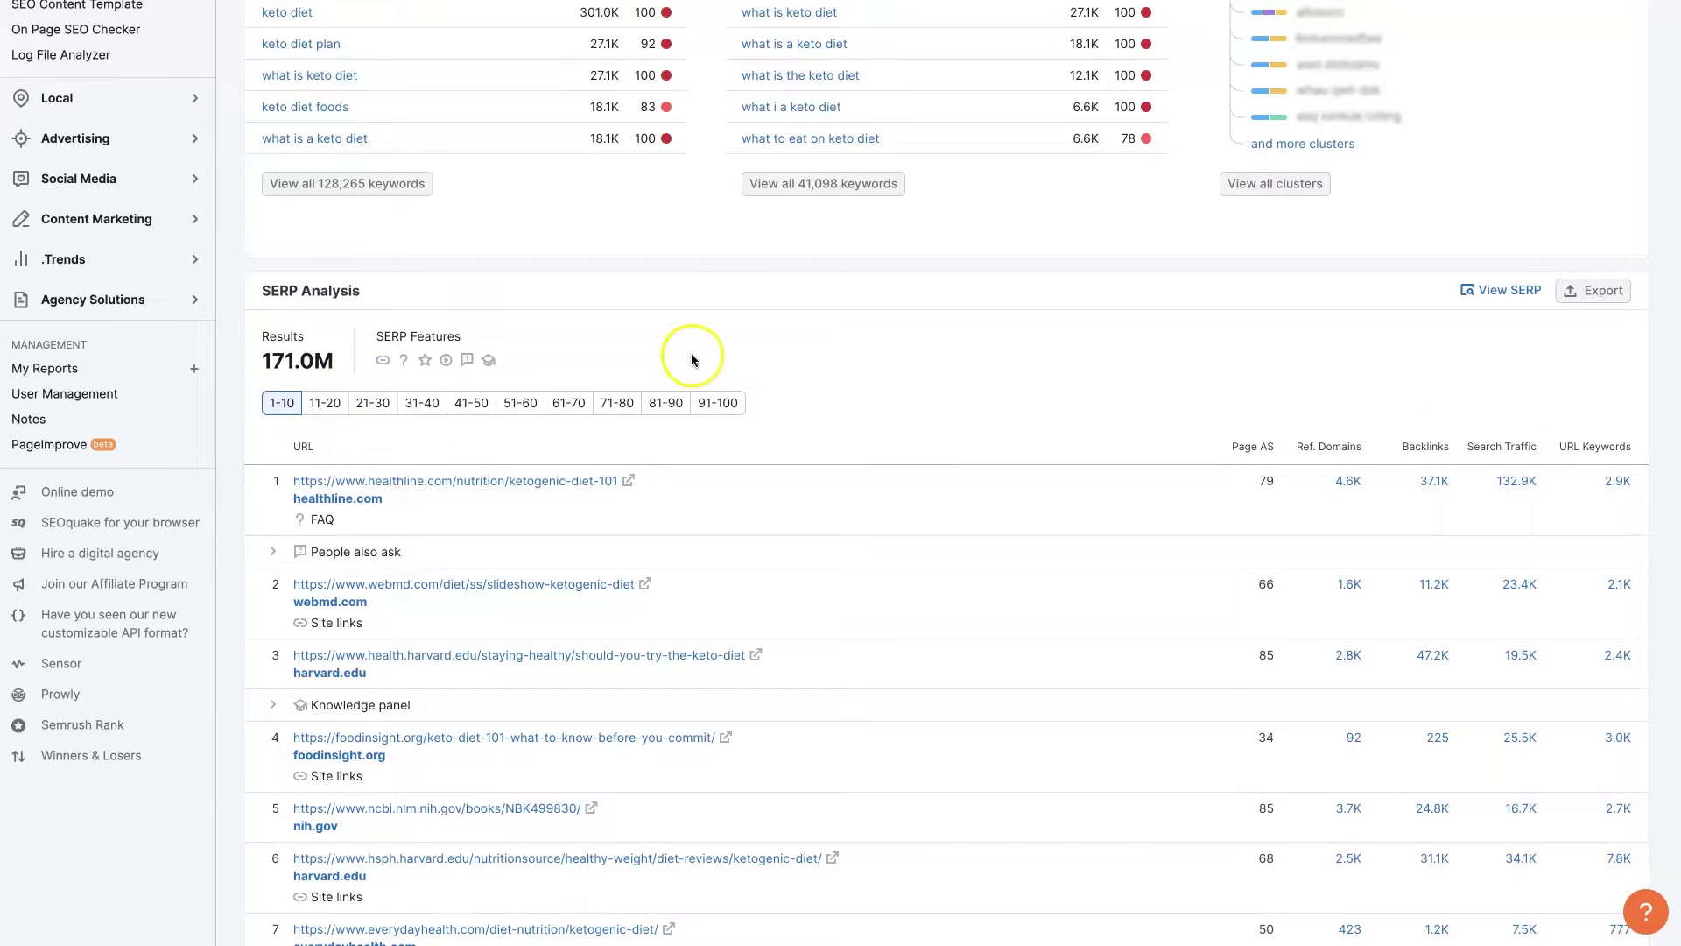
pyautogui.moveTo(418, 338)
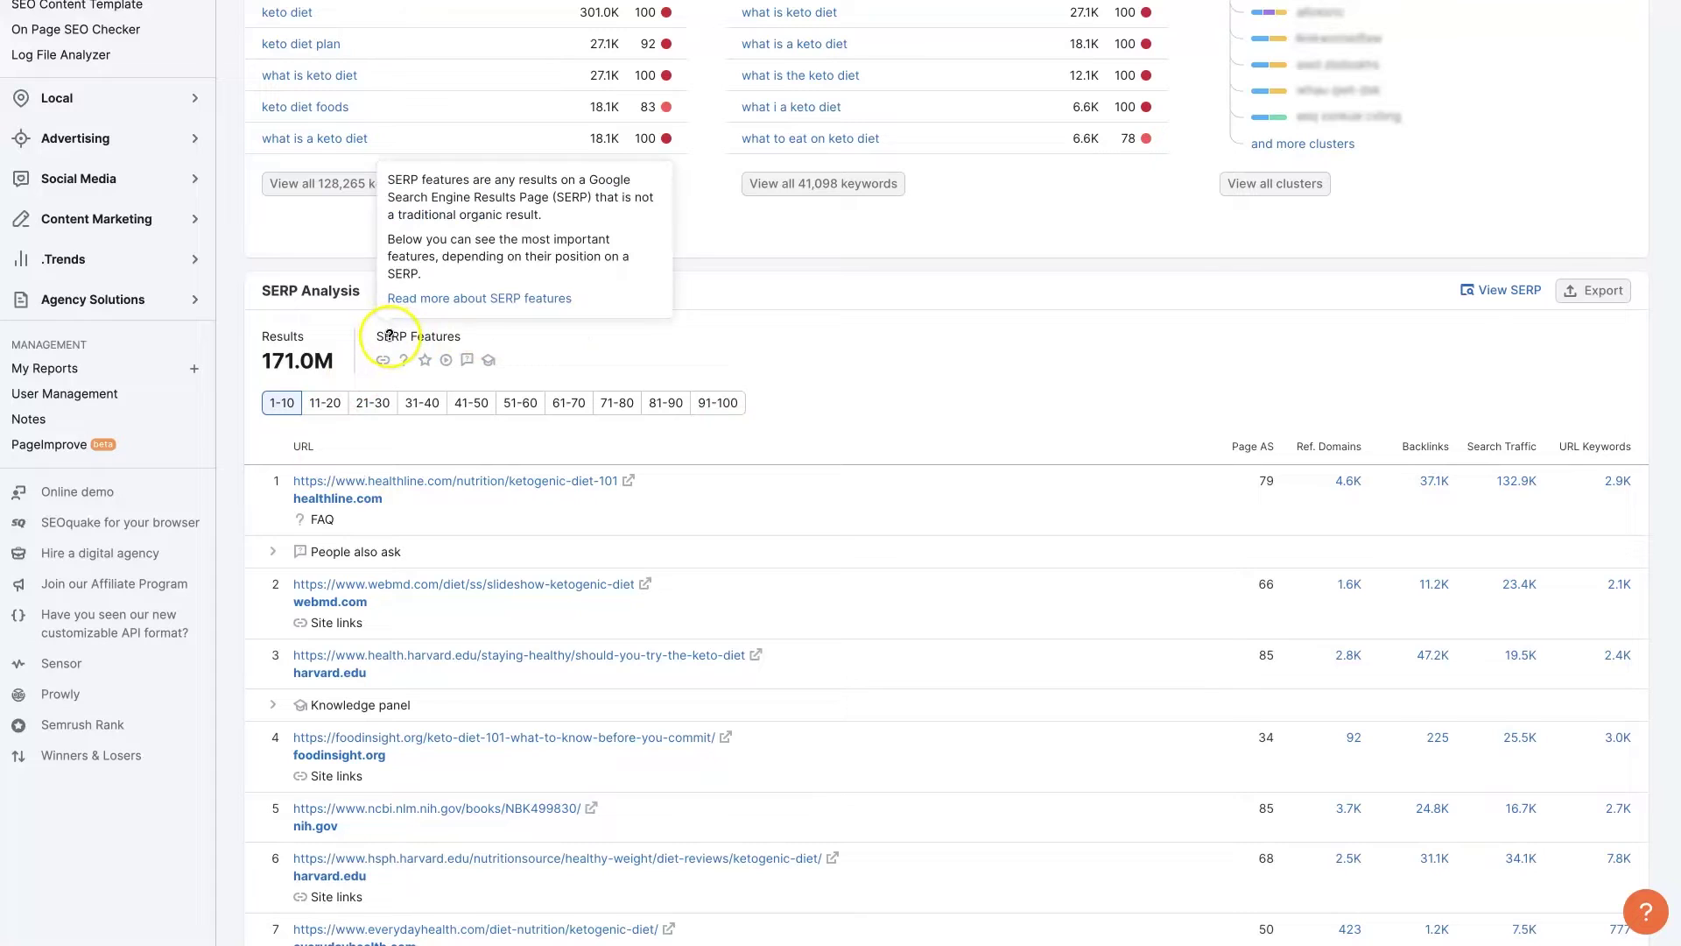
# Step: Open the 'Read more about SERP features' article from the SERP Features explanation
pyautogui.click(451, 304)
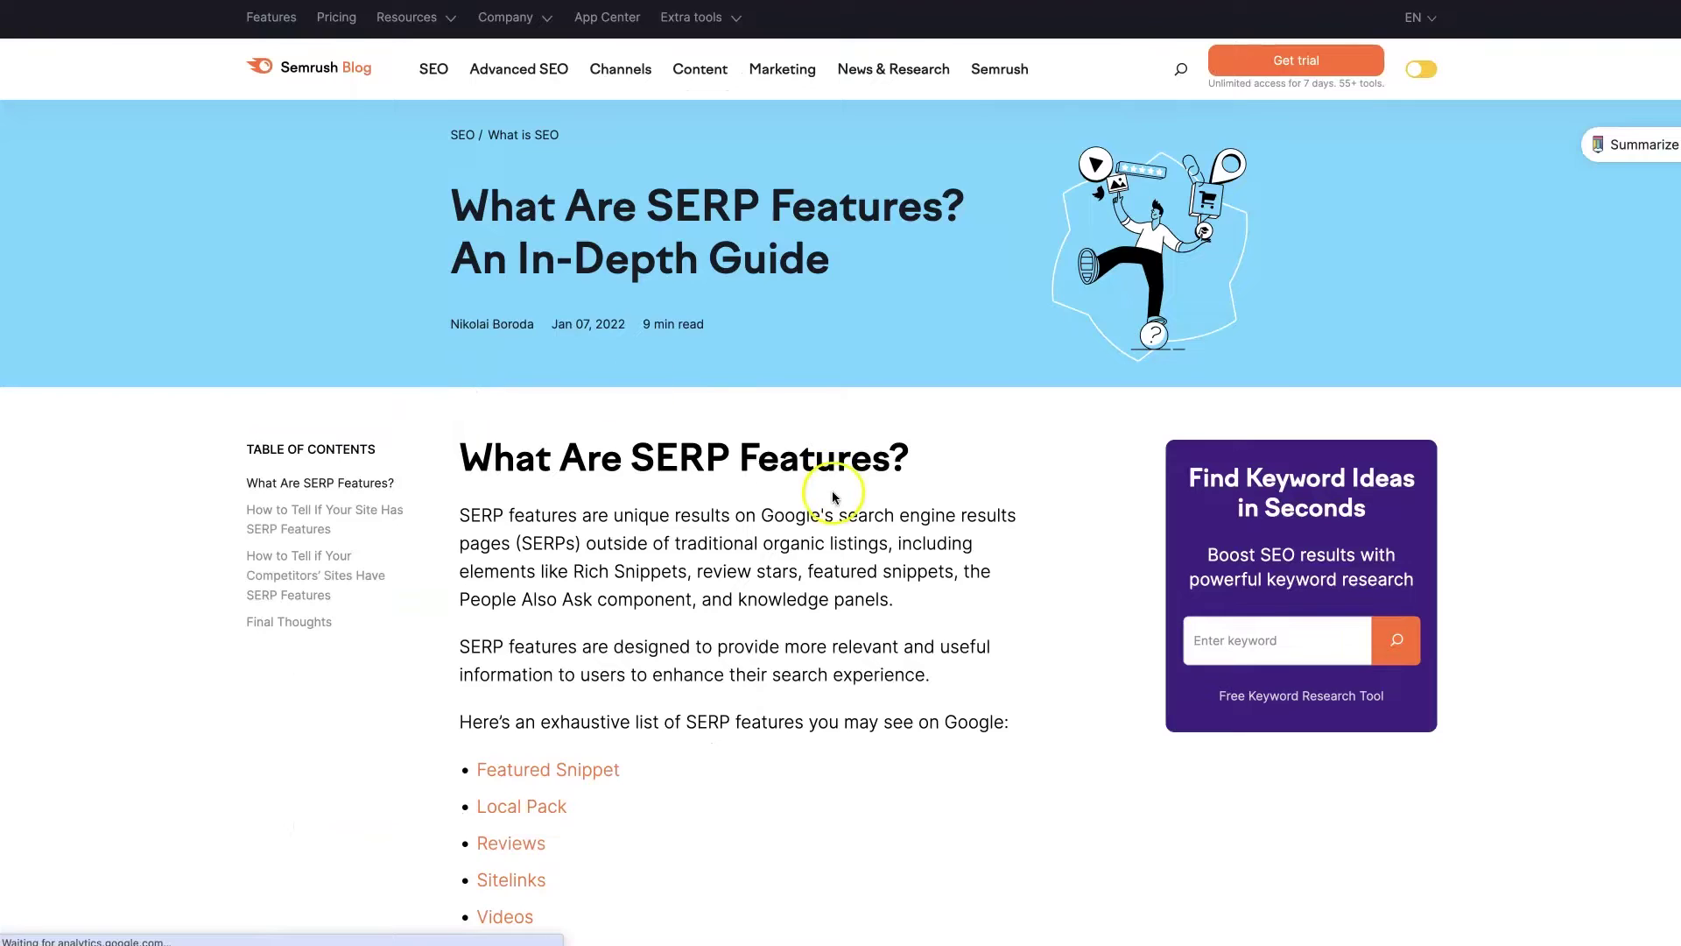
pyautogui.scroll(-4, 831, 499)
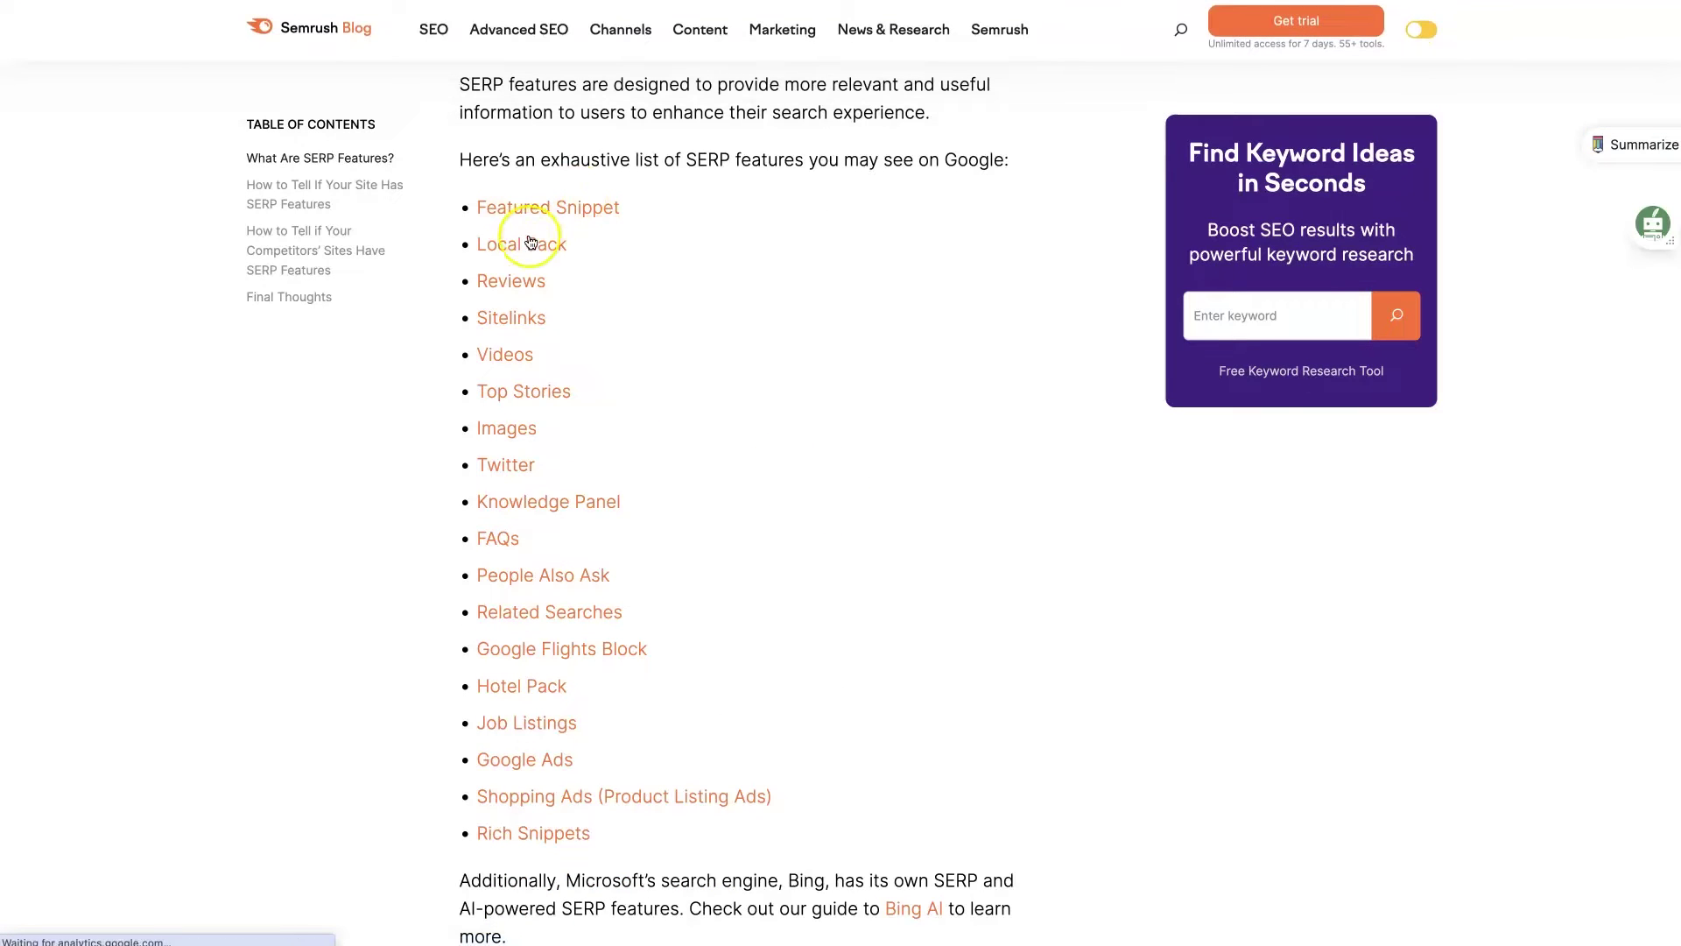
pyautogui.scroll(-1, 514, 507)
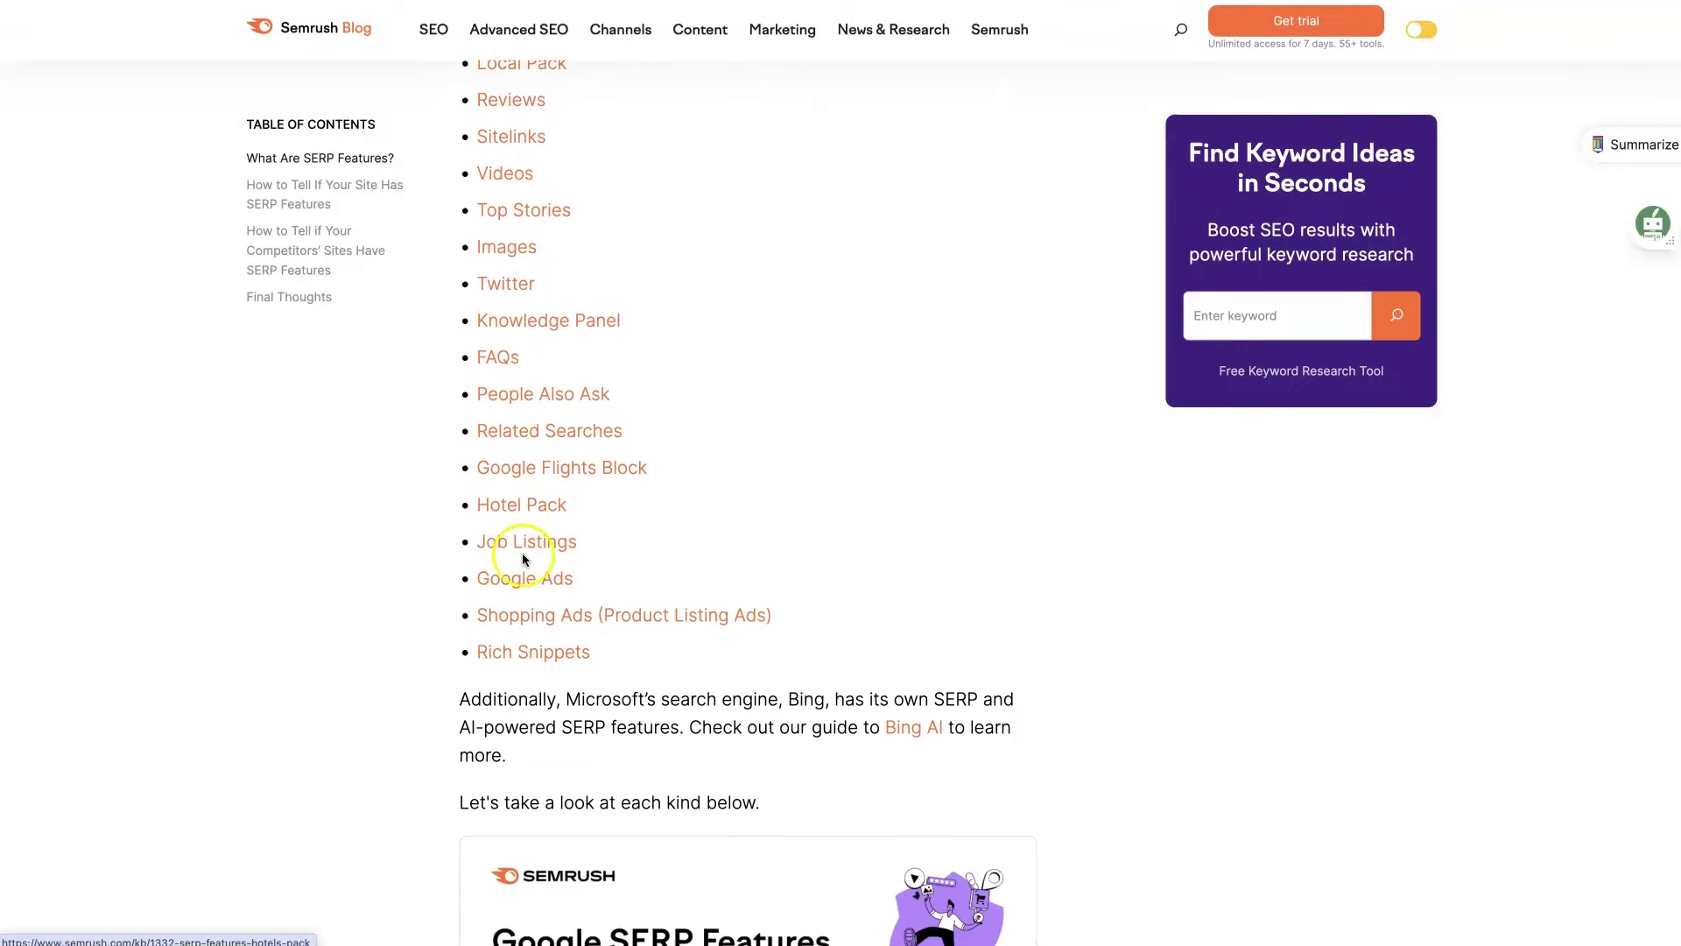
pyautogui.scroll(-2, 526, 595)
pyautogui.scroll(-1, 525, 598)
pyautogui.scroll(-4, 536, 600)
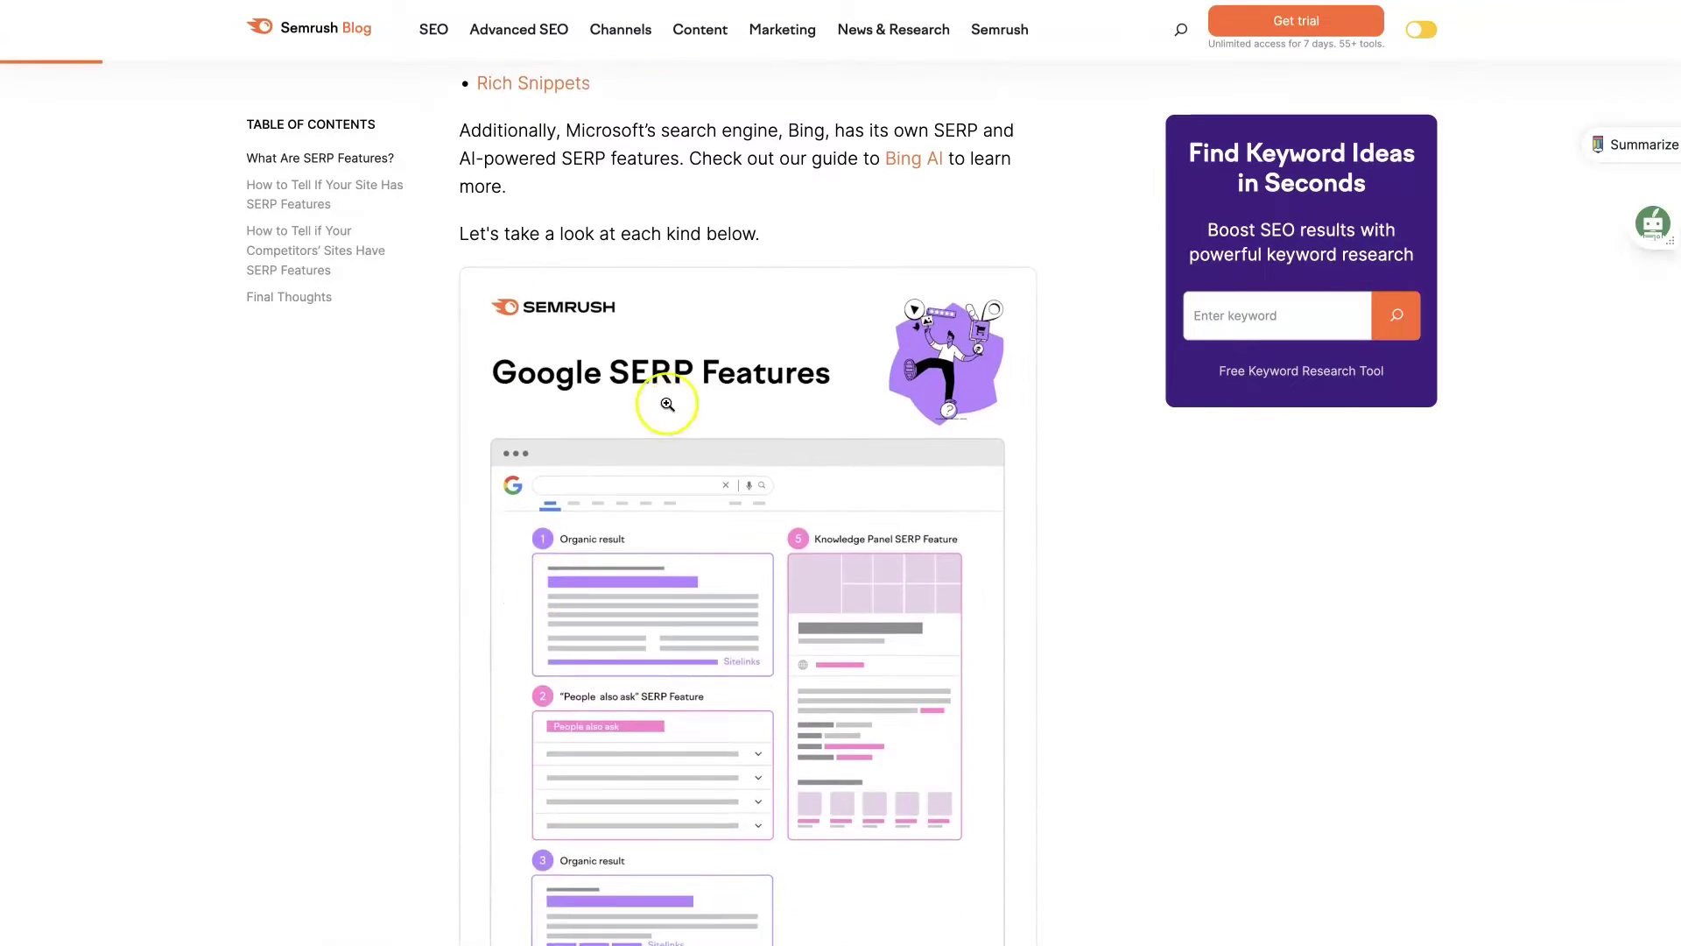
pyautogui.scroll(-2, 749, 460)
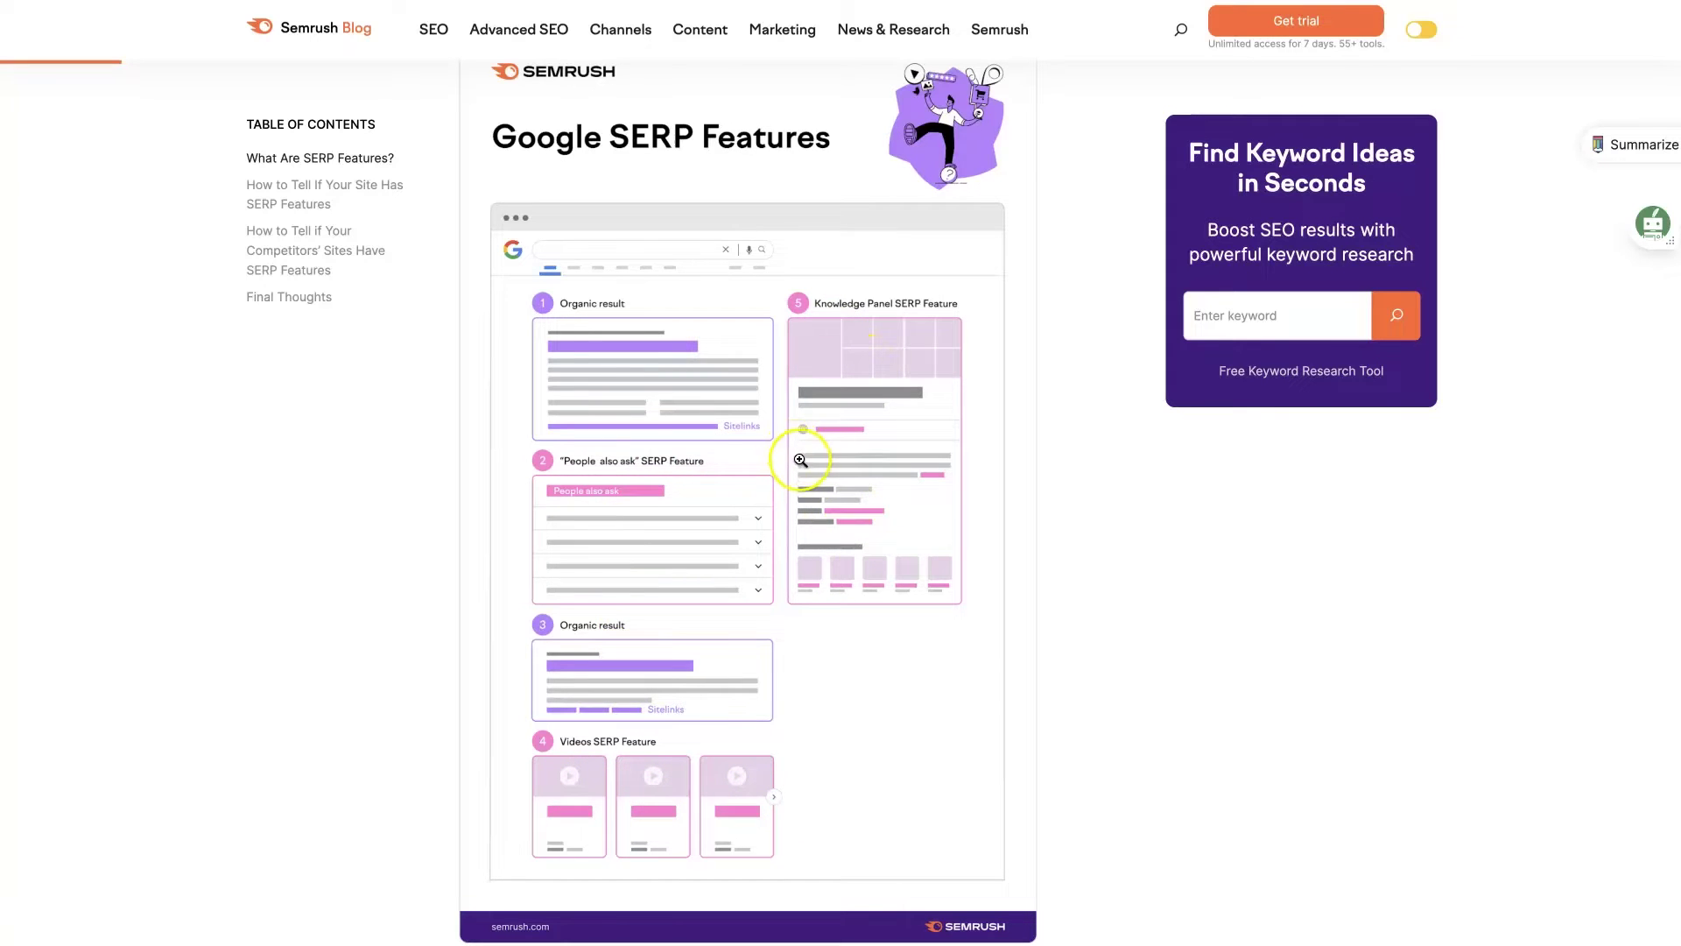
pyautogui.scroll(-1, 802, 461)
pyautogui.scroll(10, 799, 466)
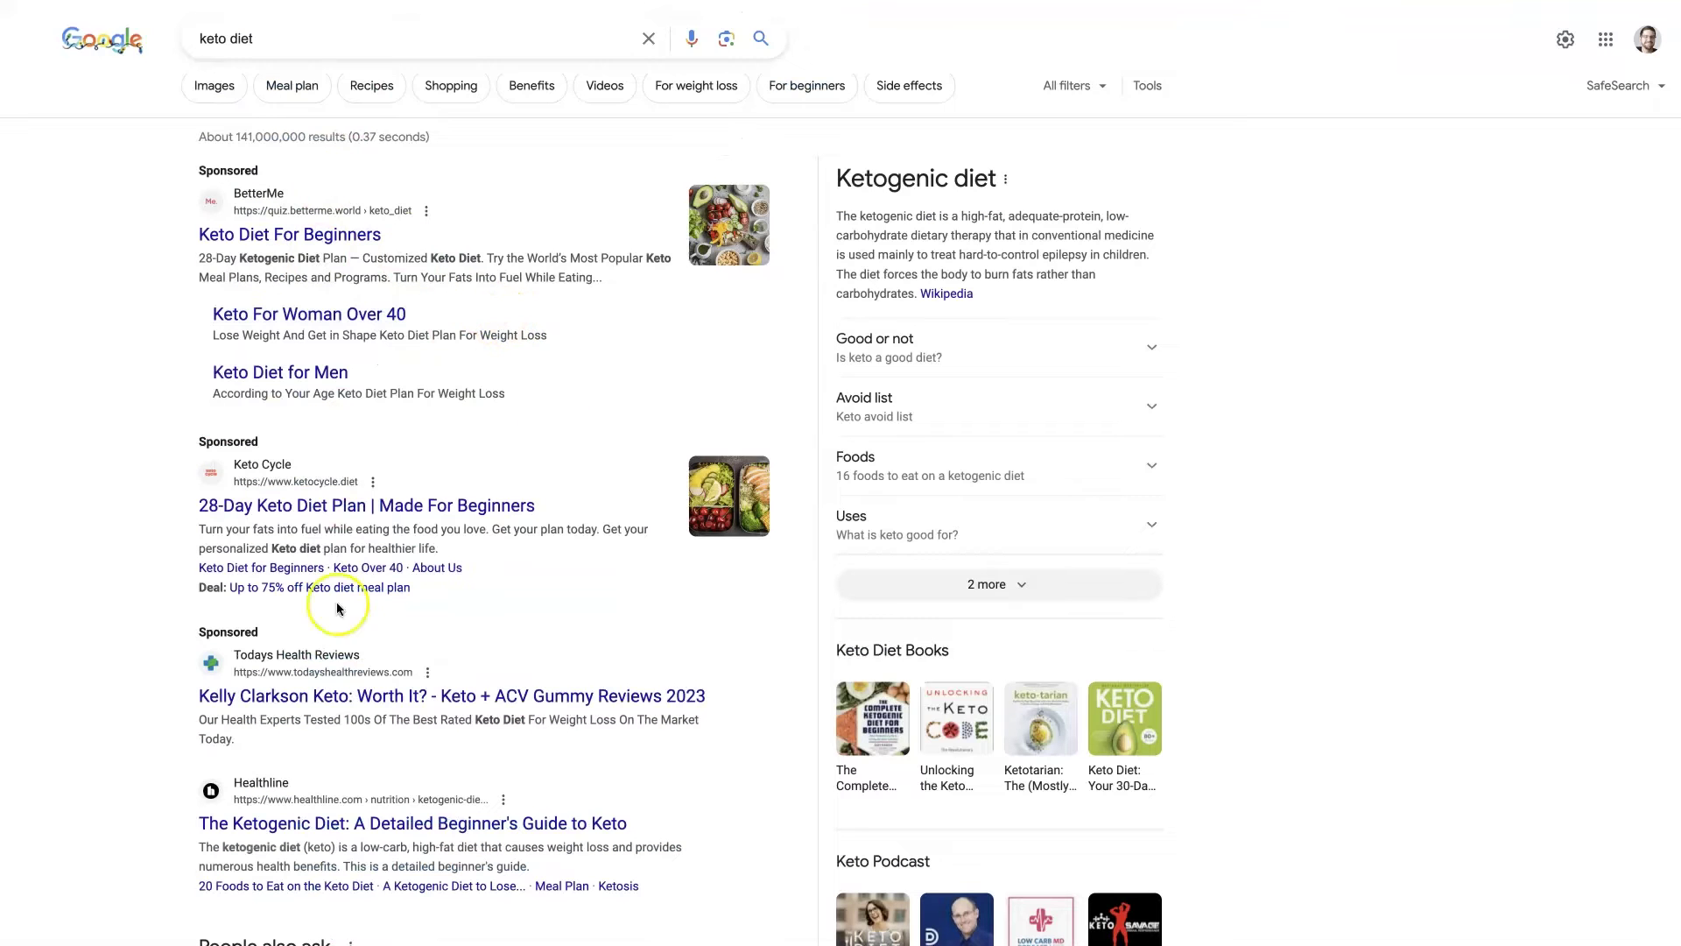
pyautogui.scroll(-2, 334, 792)
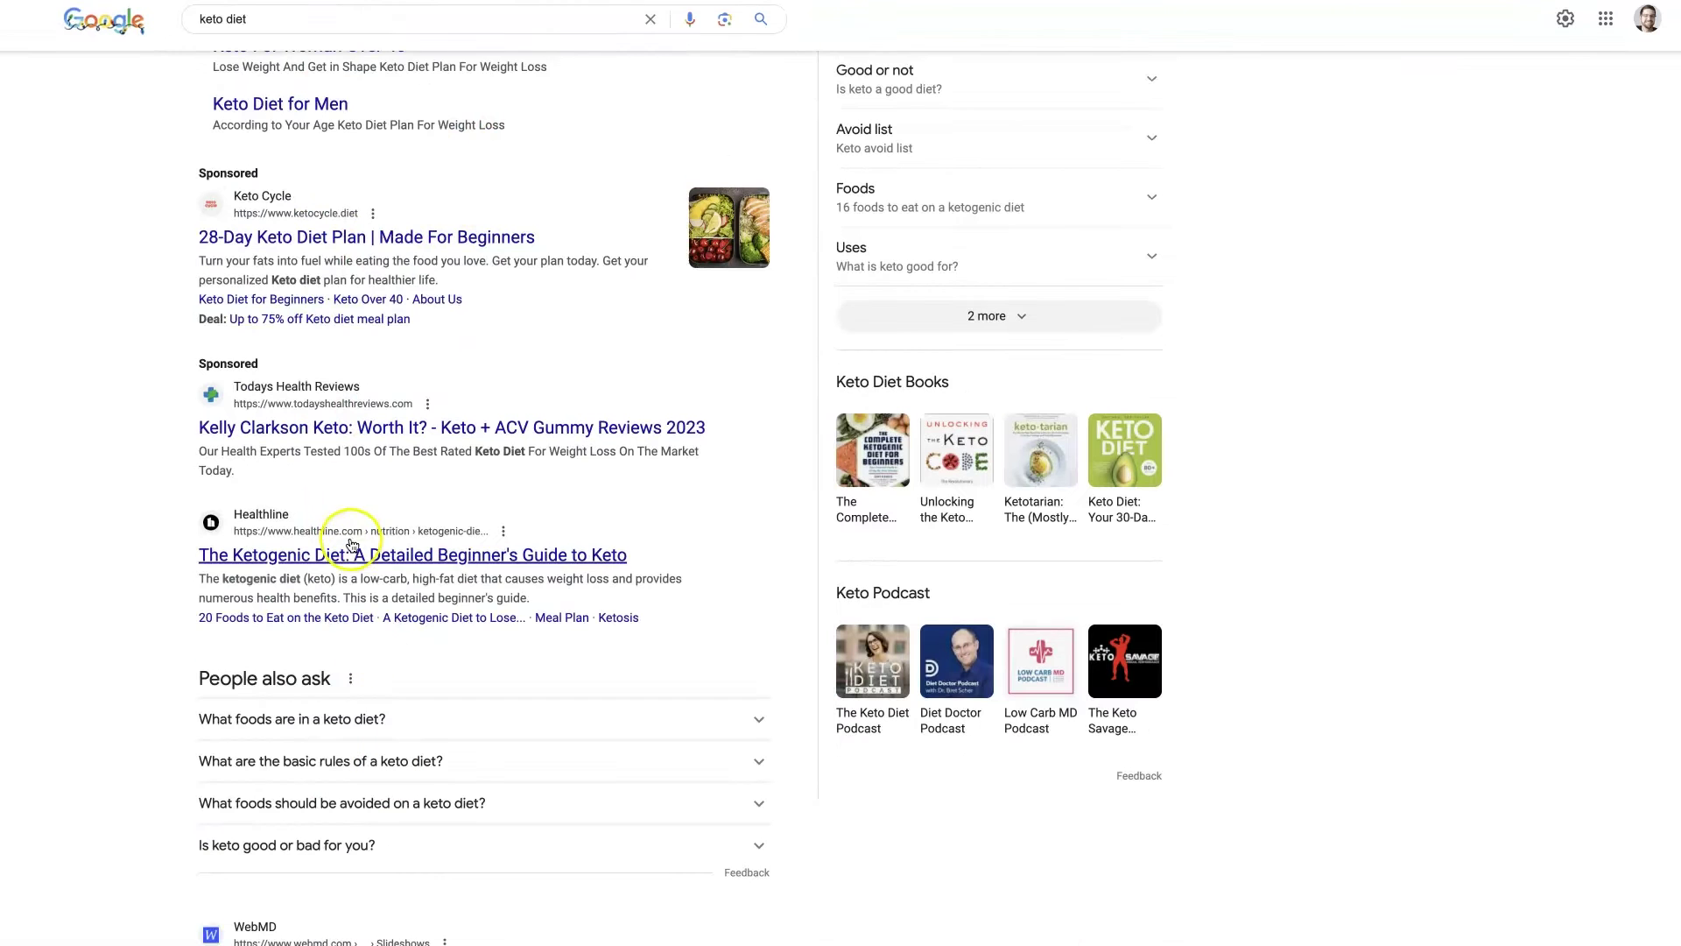
pyautogui.scroll(-1, 302, 552)
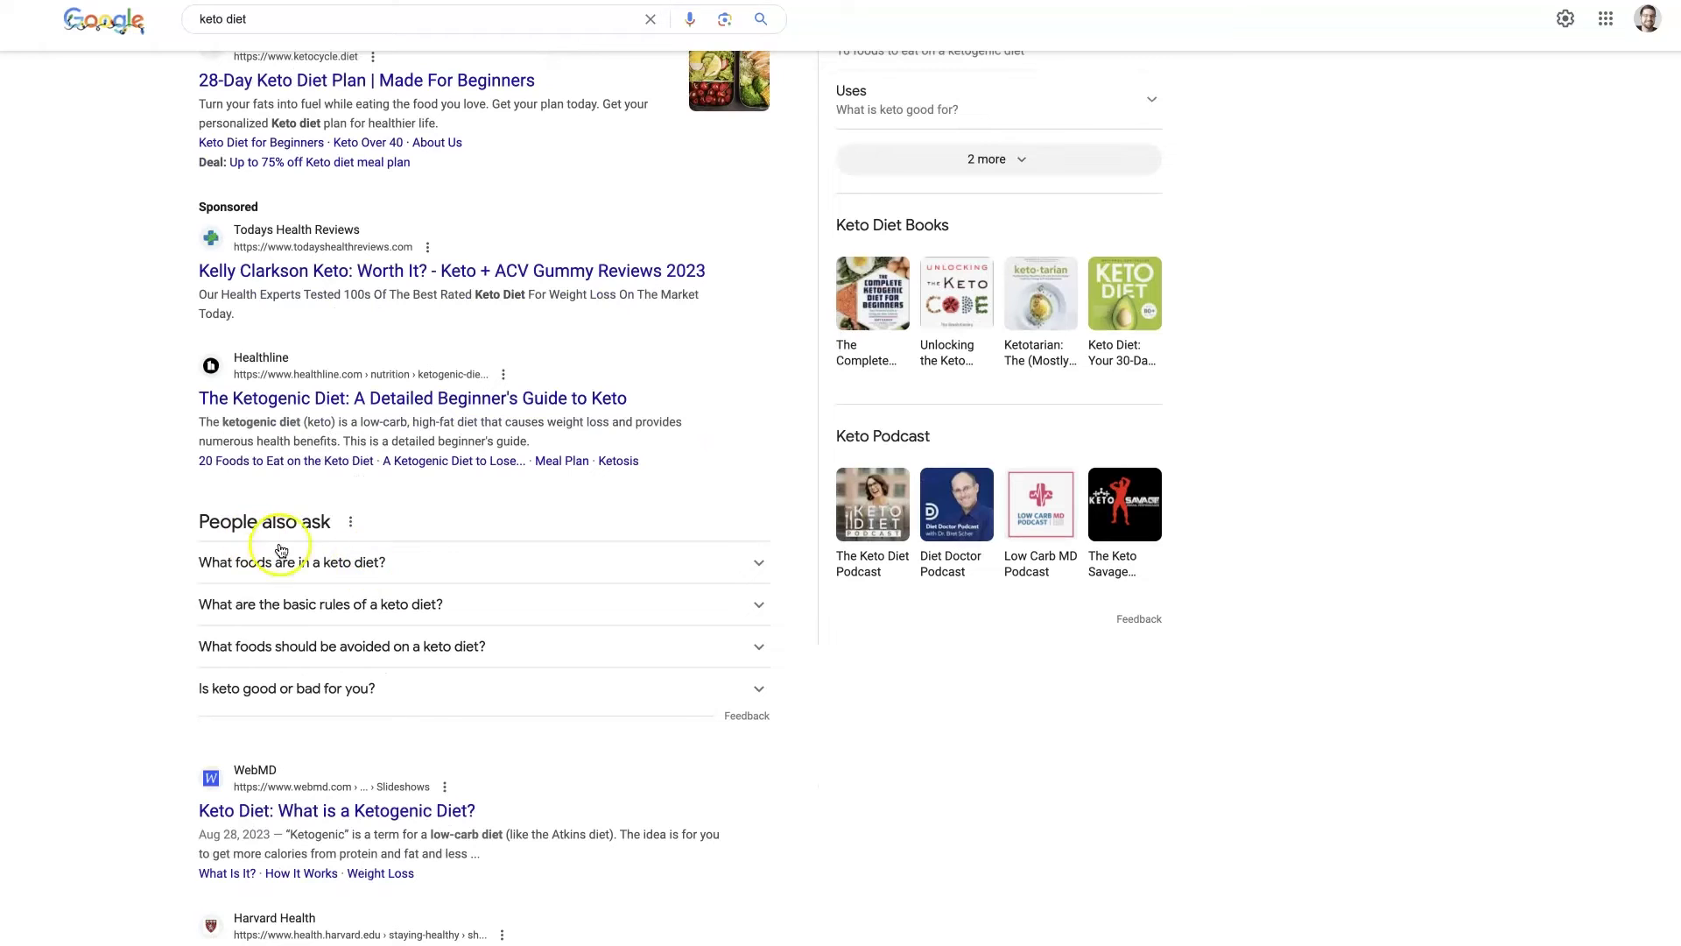
pyautogui.scroll(-4, 321, 642)
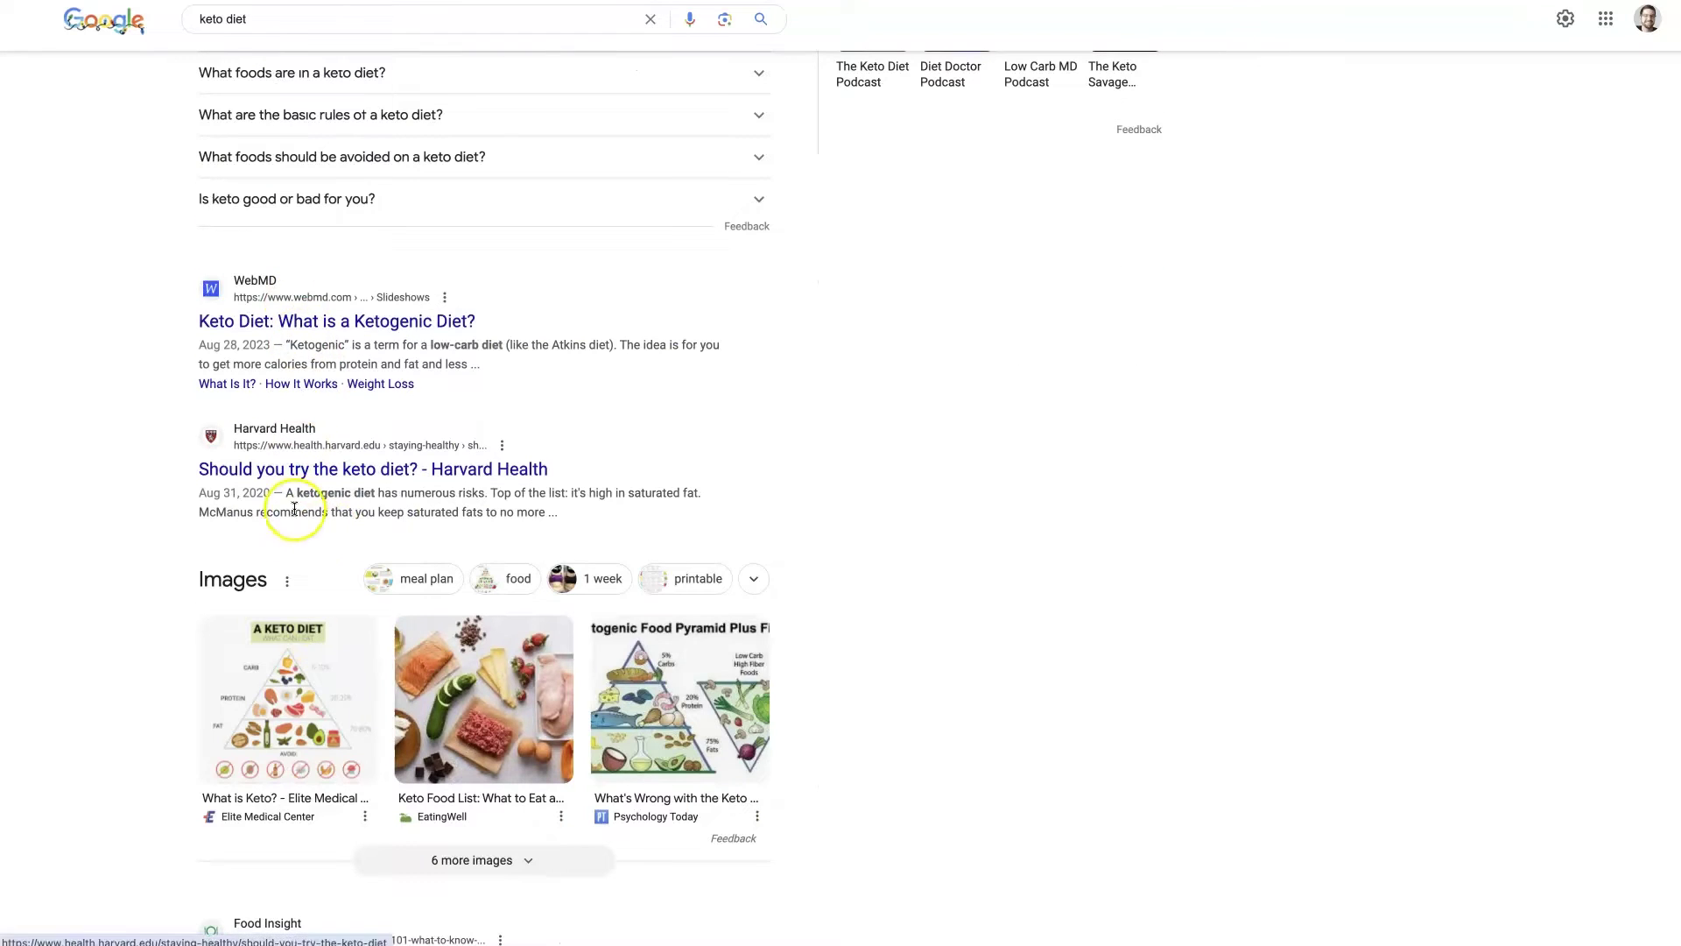
pyautogui.scroll(-2, 483, 697)
pyautogui.scroll(-2, 485, 695)
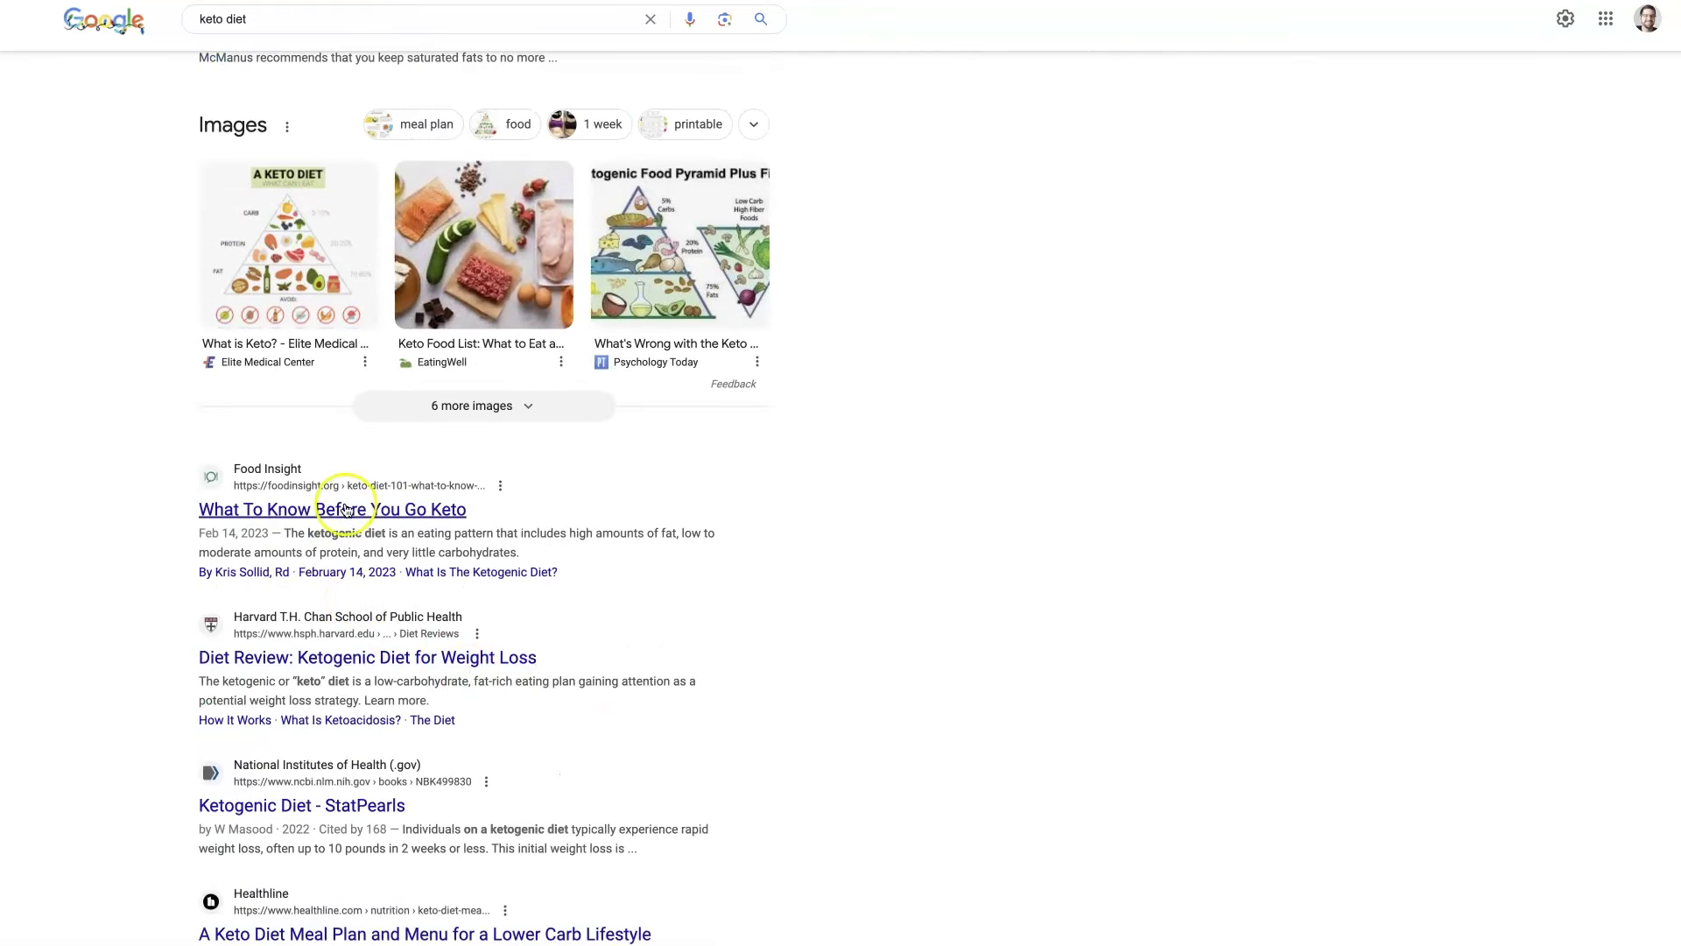
pyautogui.scroll(-3, 330, 698)
pyautogui.scroll(-3, 331, 705)
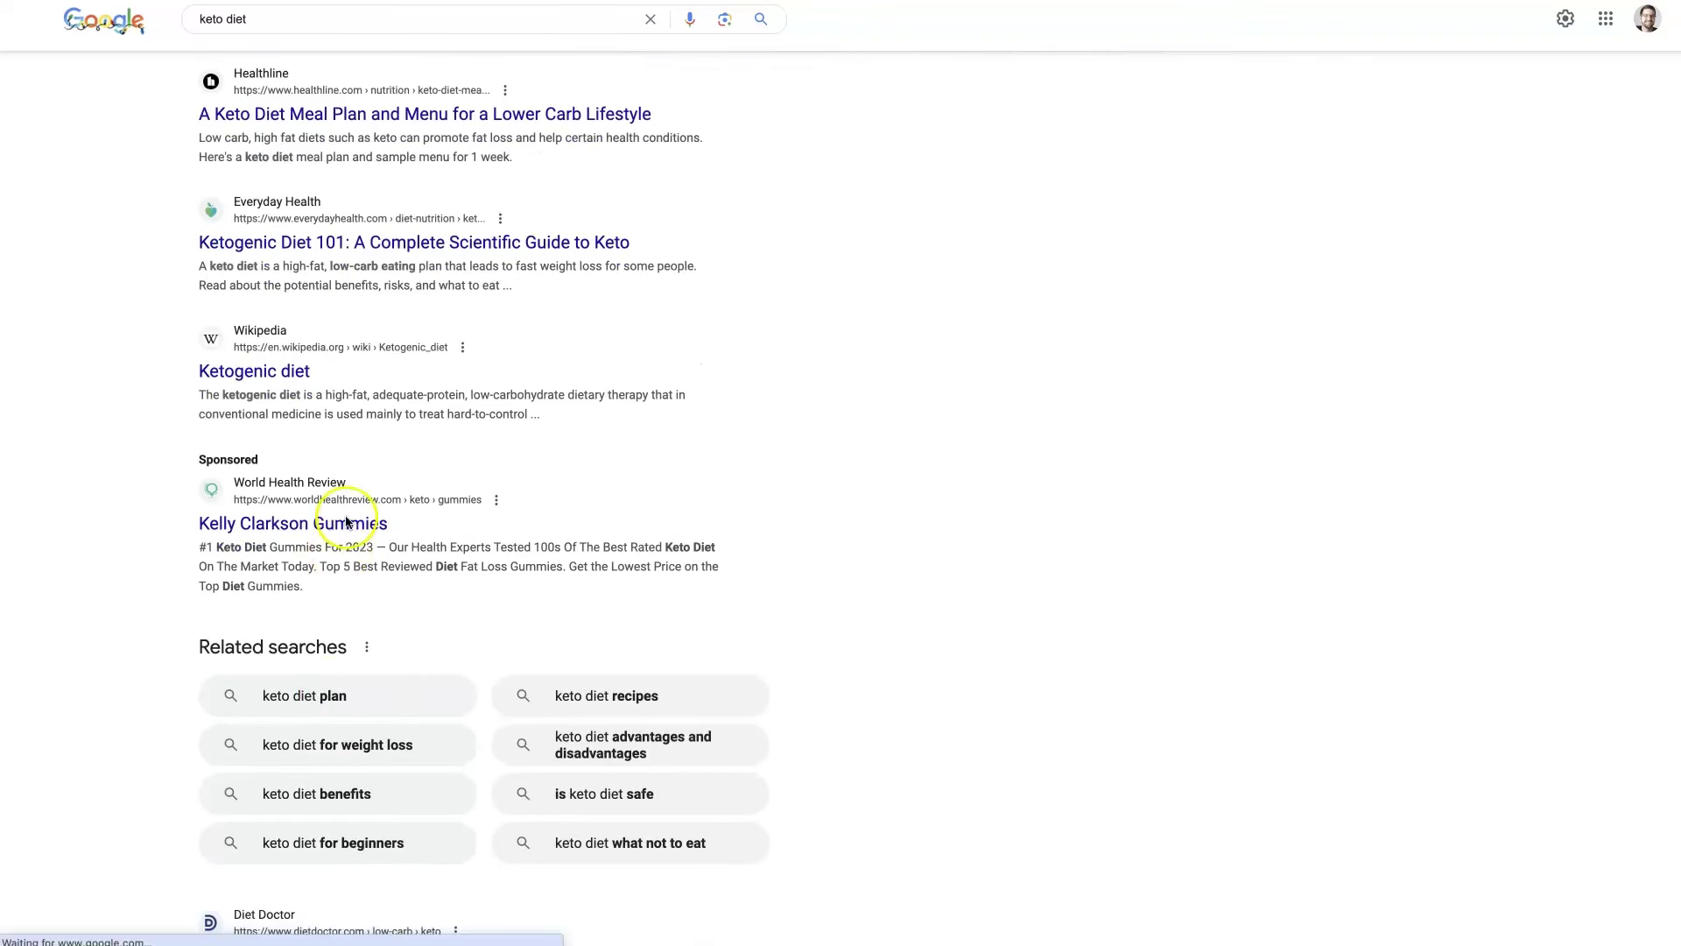
pyautogui.scroll(10, 673, 629)
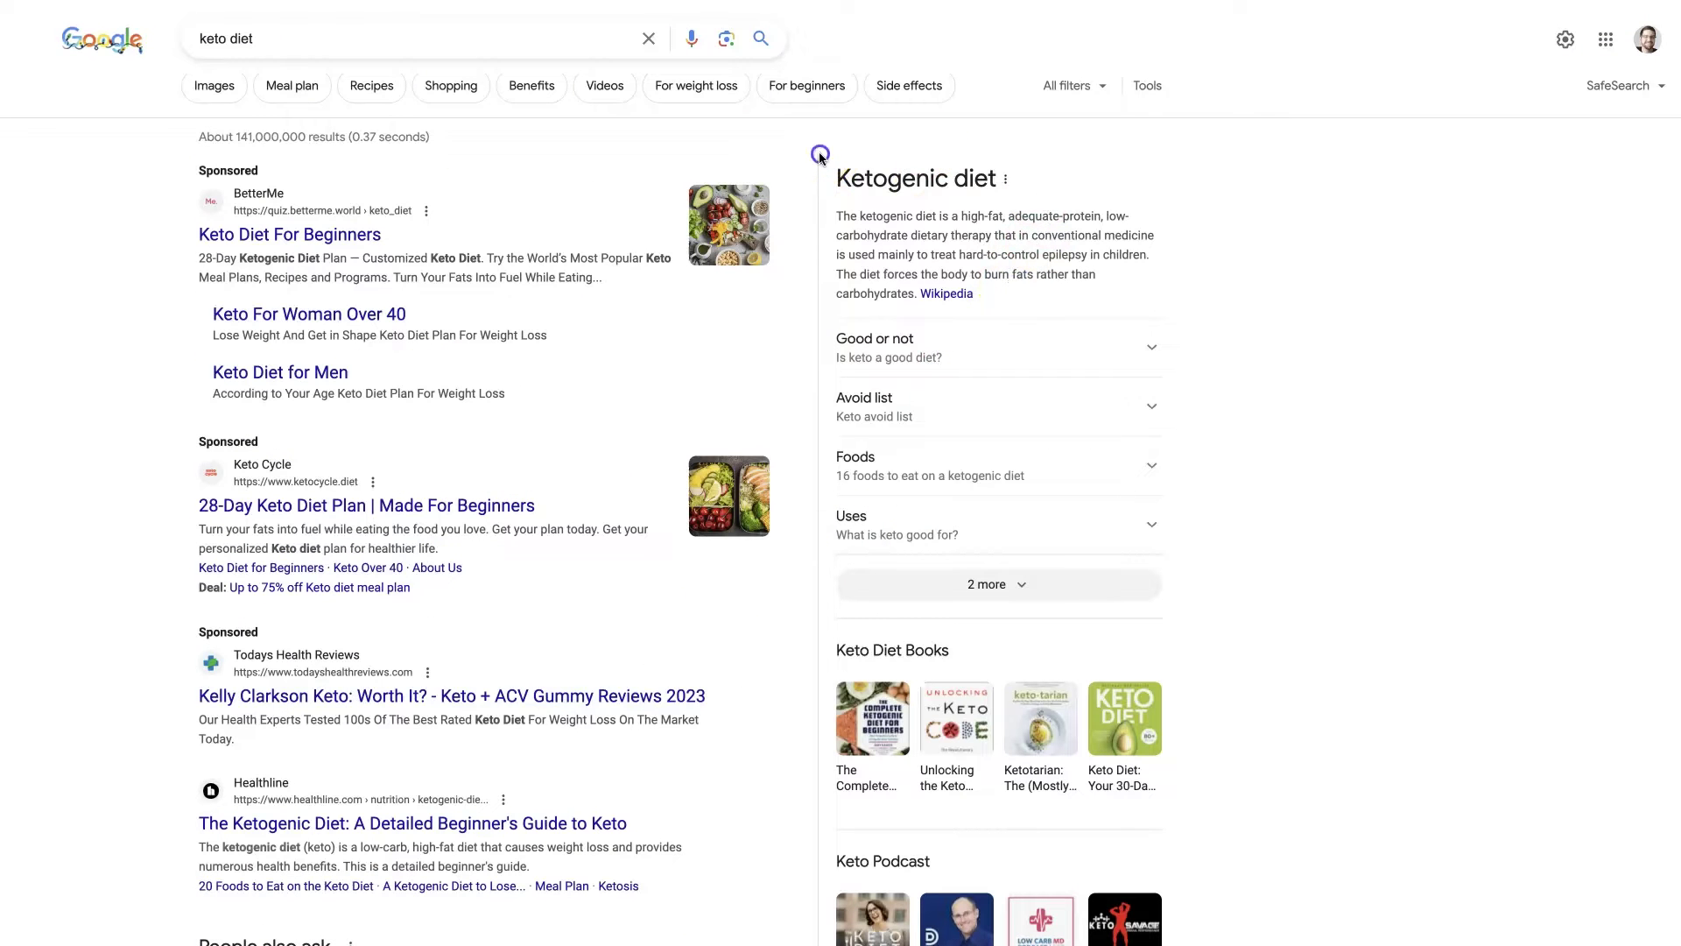
pyautogui.moveTo(826, 156); pyautogui.dragTo(1111, 252)
pyautogui.moveTo(941, 358); pyautogui.dragTo(853, 185)
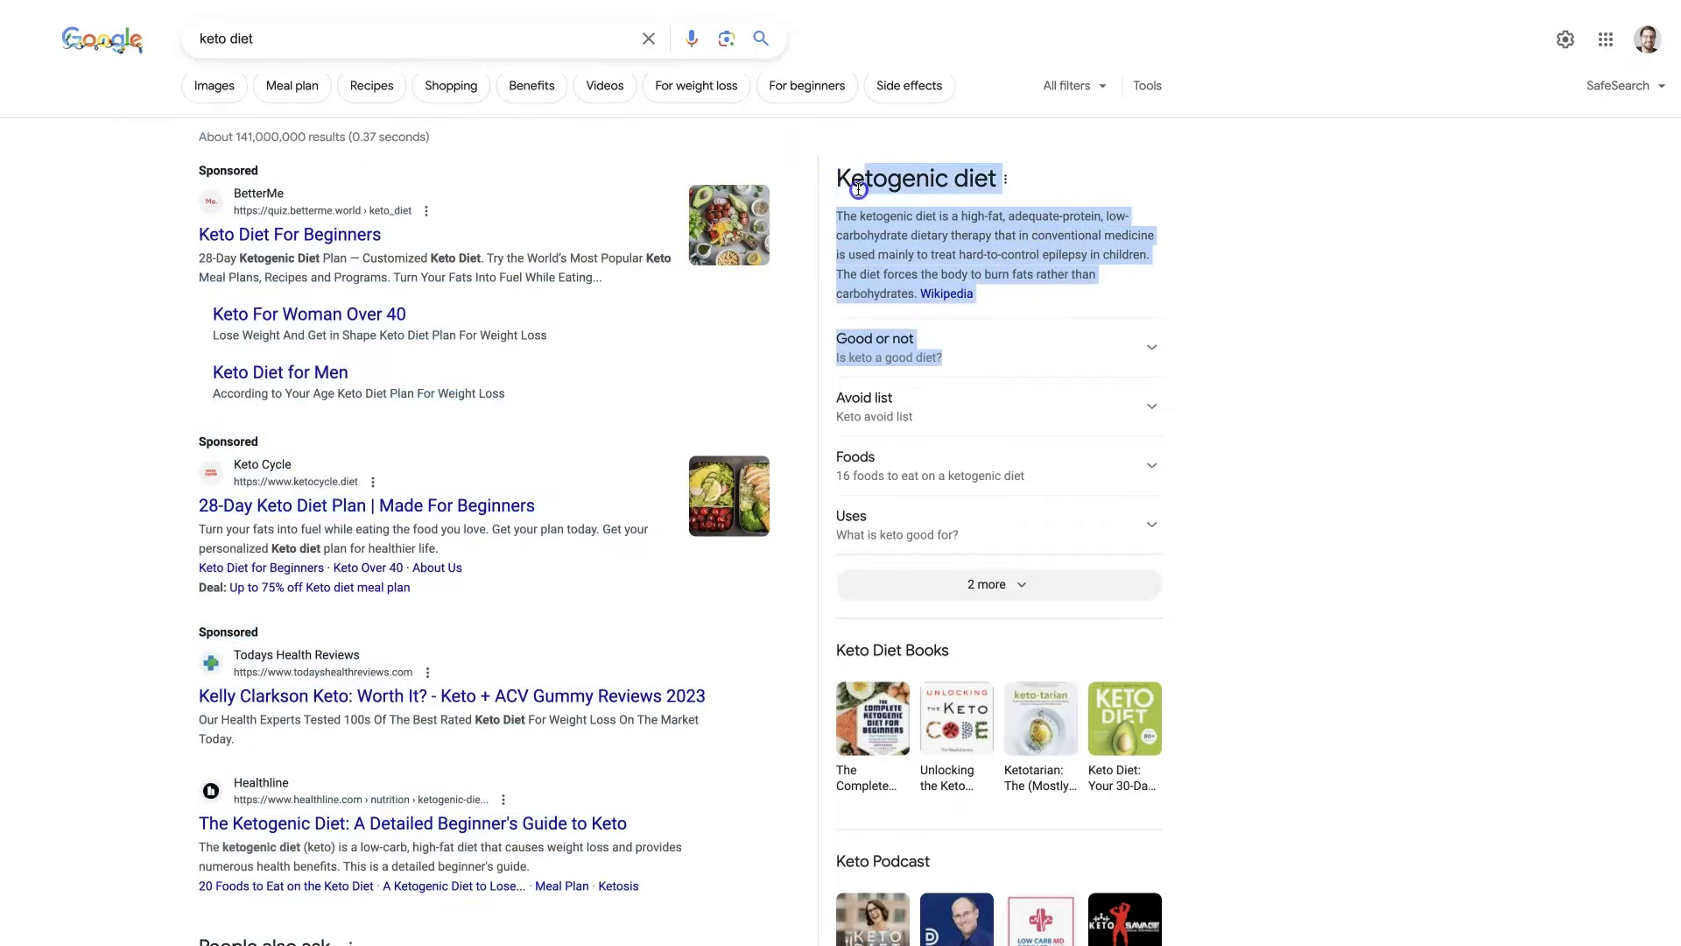
pyautogui.click(1205, 260)
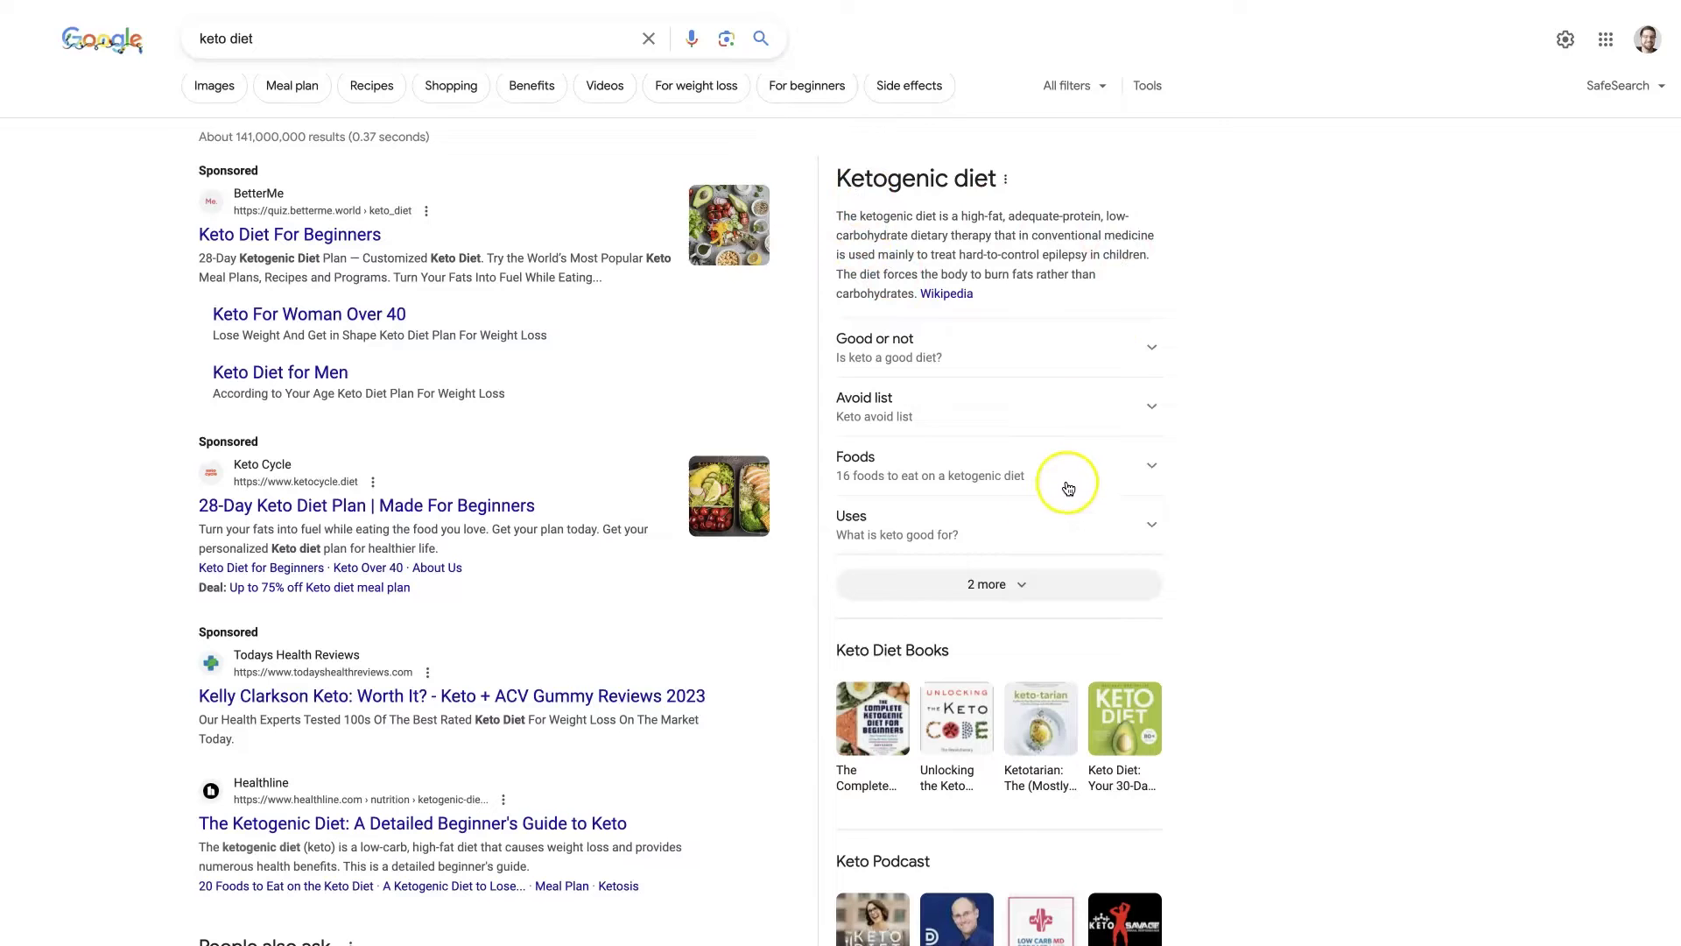
pyautogui.scroll(-1, 1216, 500)
pyautogui.scroll(-2, 1217, 497)
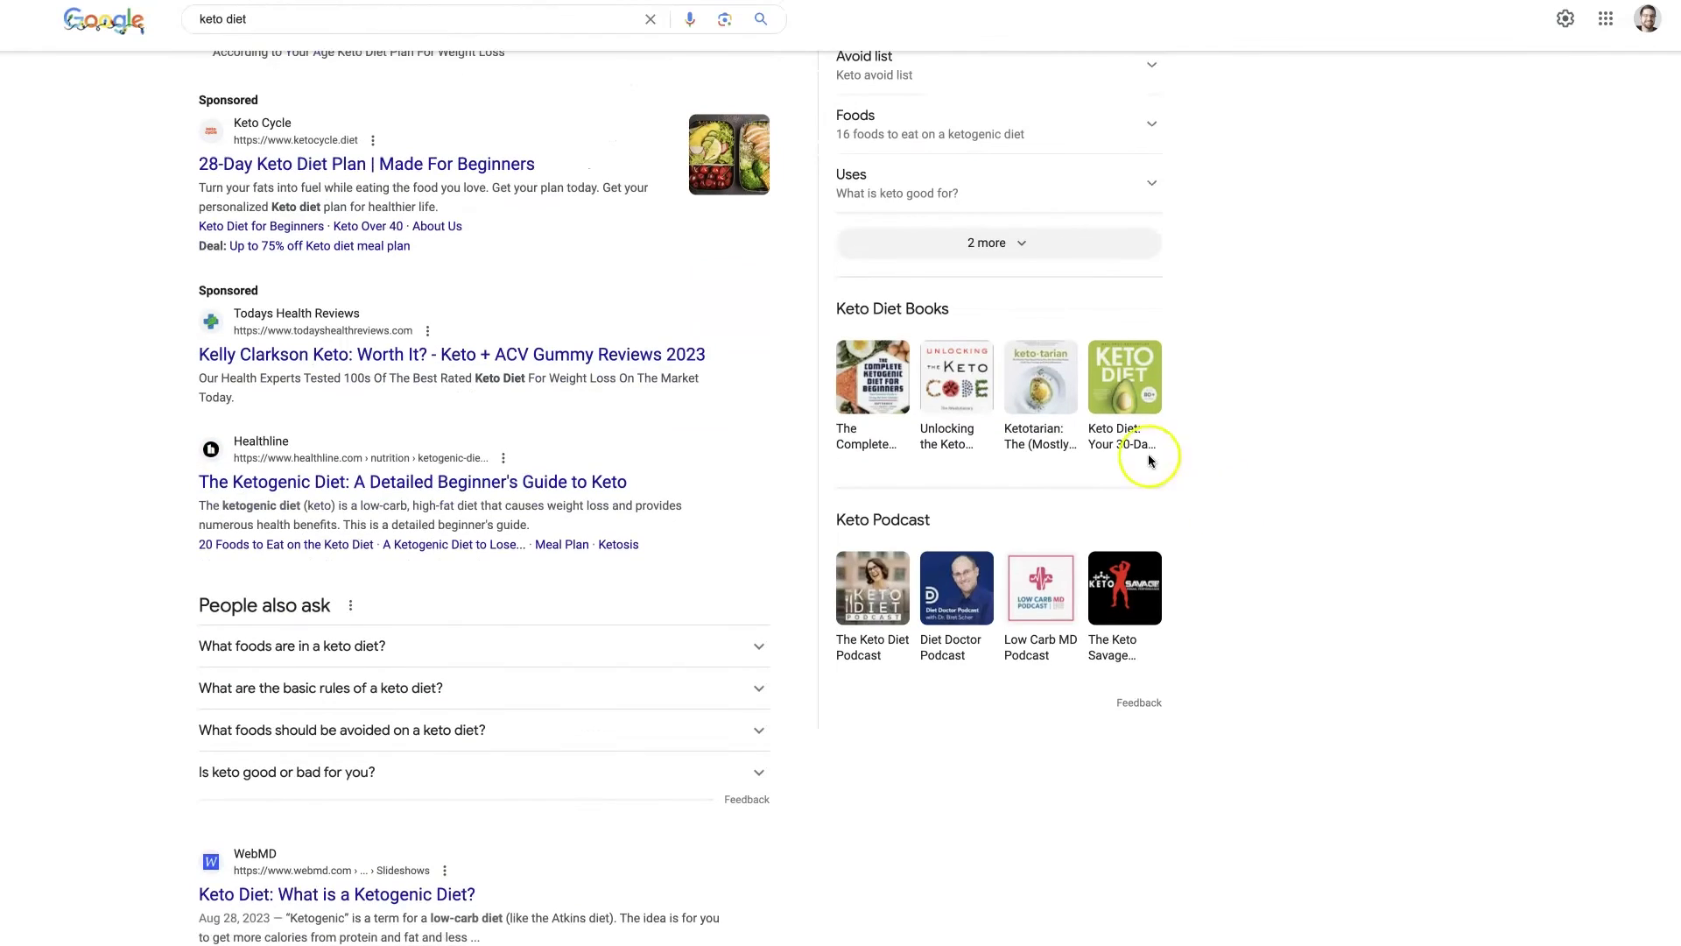
pyautogui.scroll(3, 1082, 637)
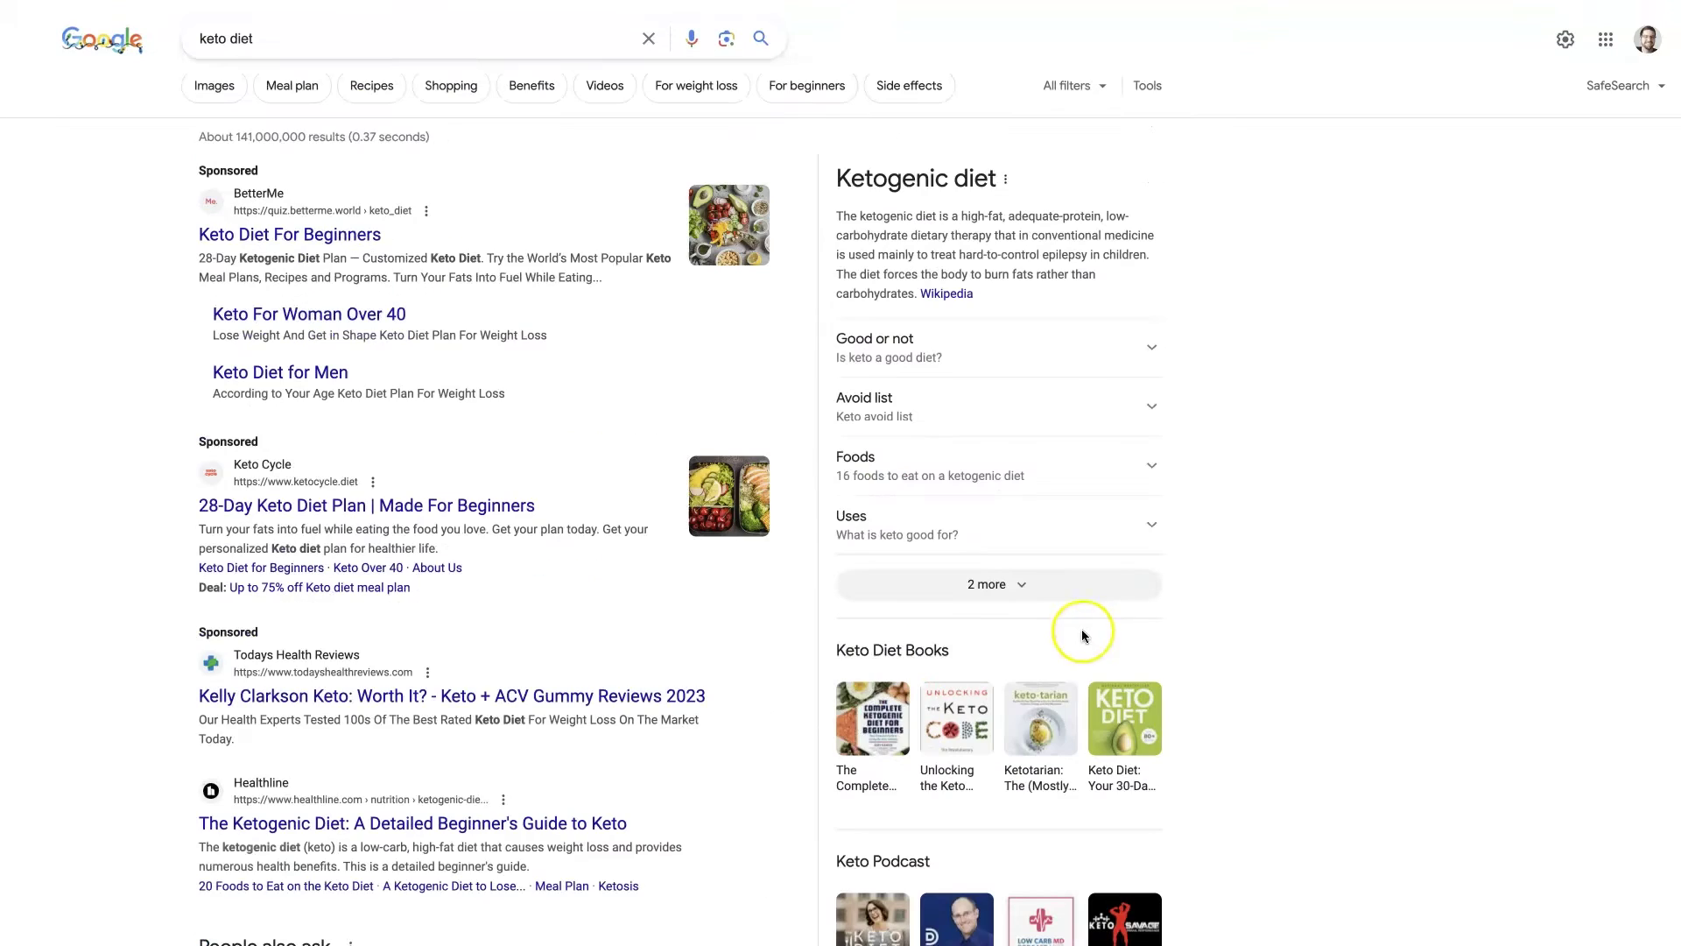
pyautogui.click(1330, 290)
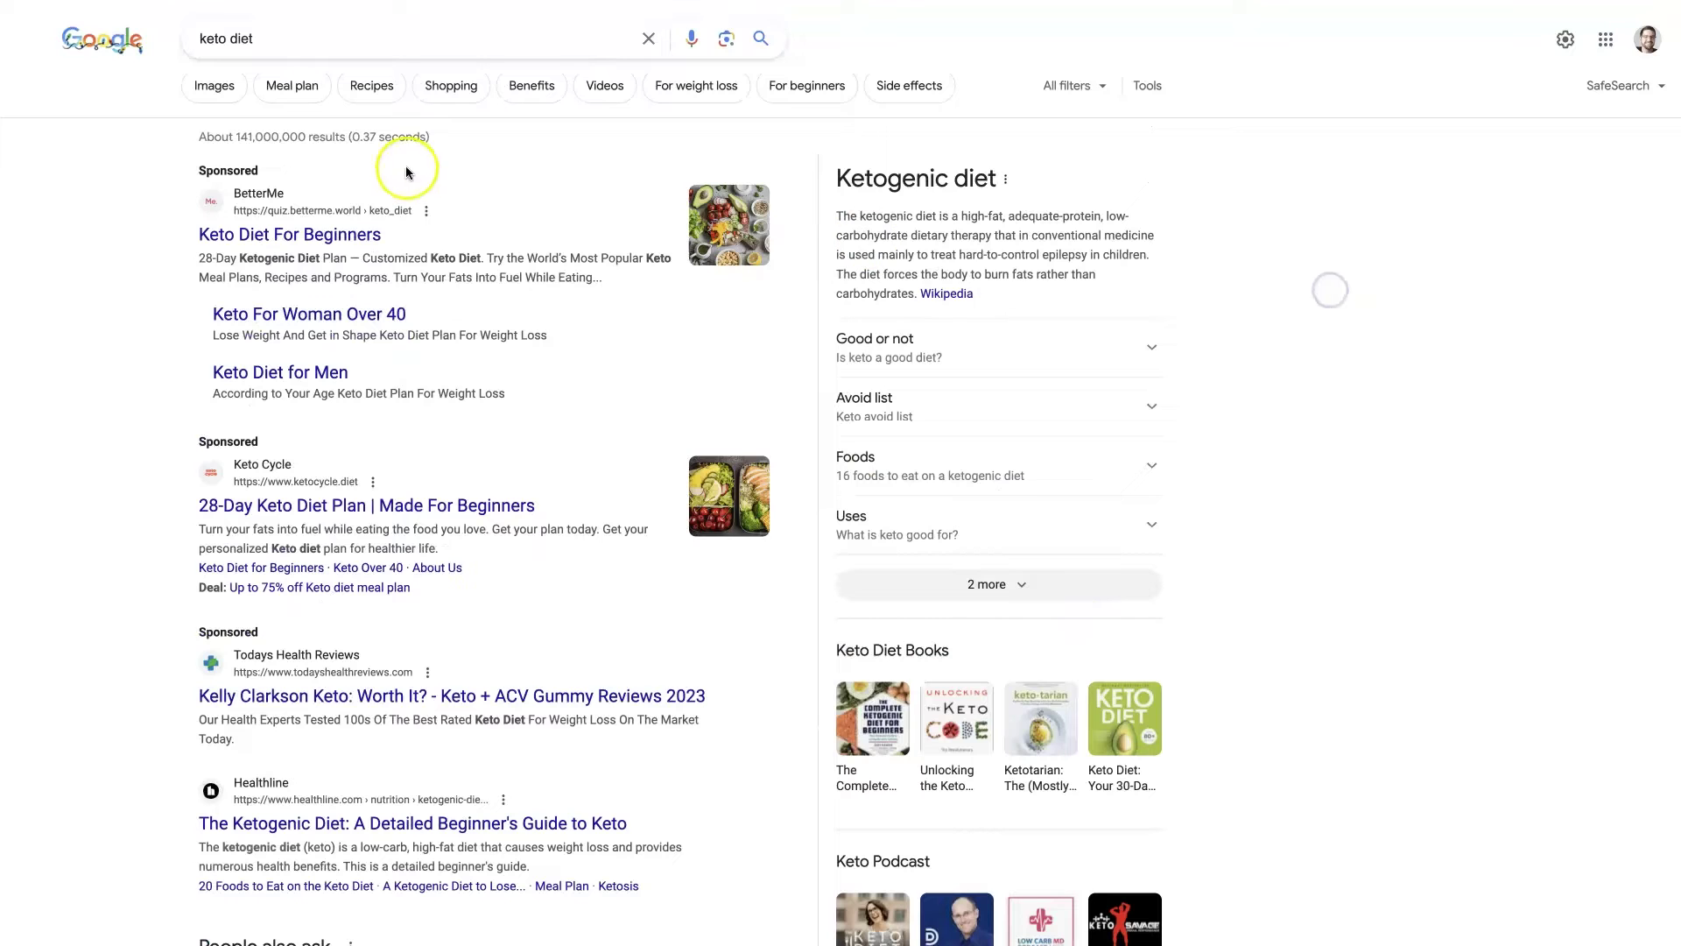
pyautogui.scroll(-2, 1178, 482)
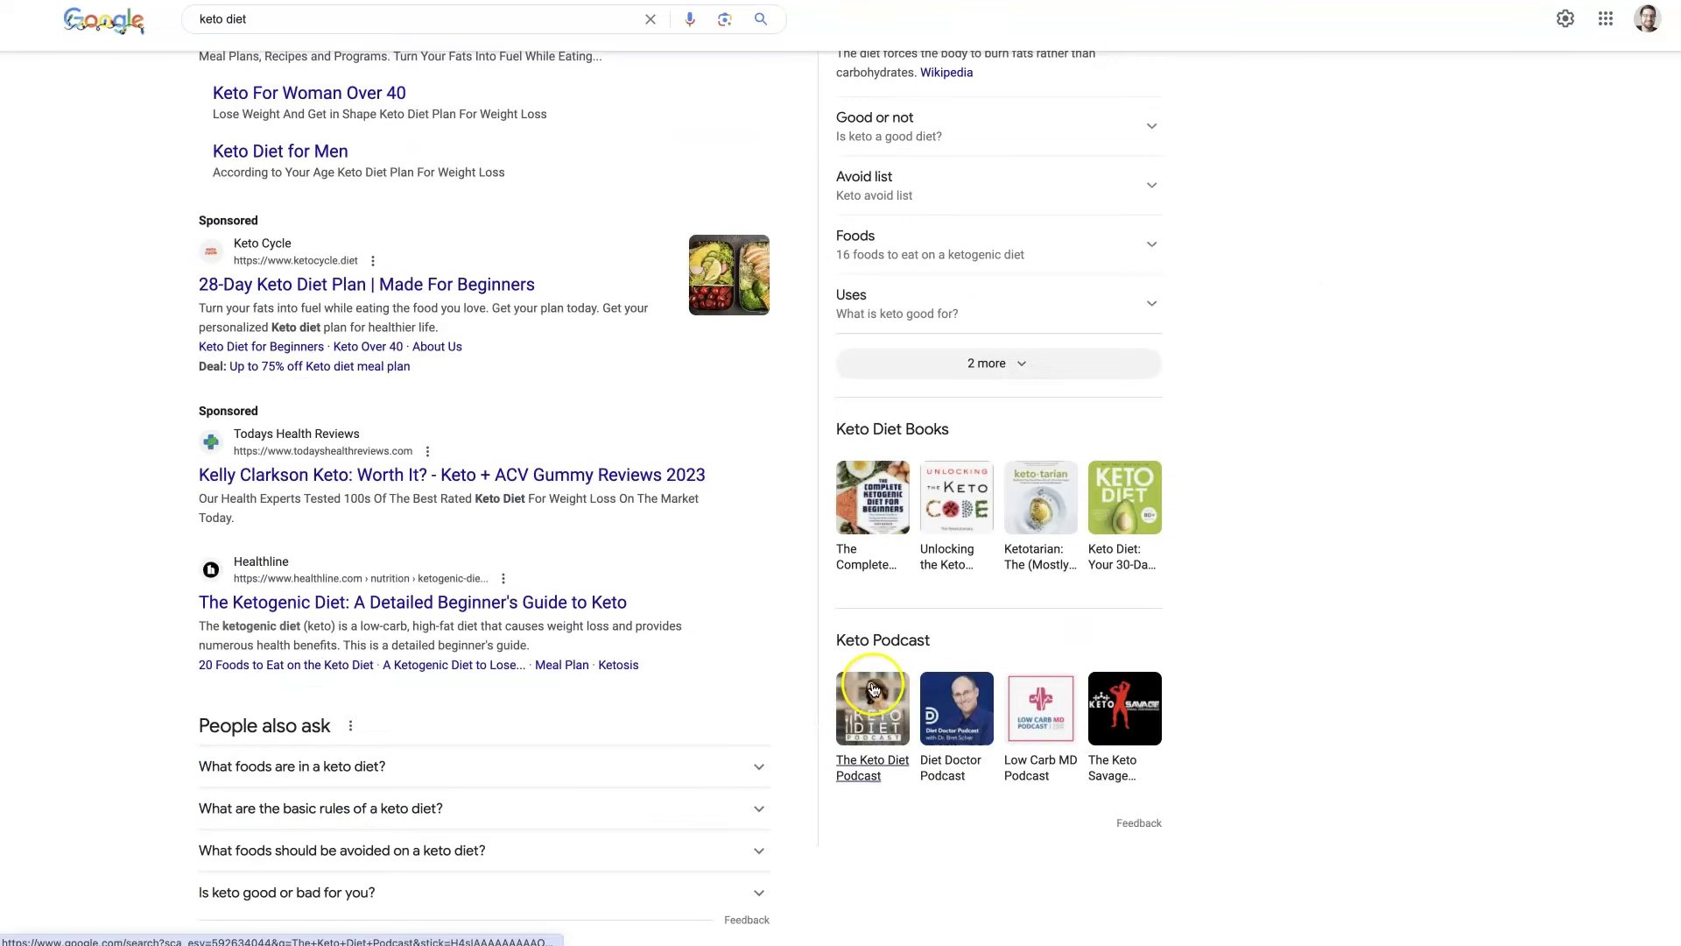
pyautogui.scroll(2, 997, 667)
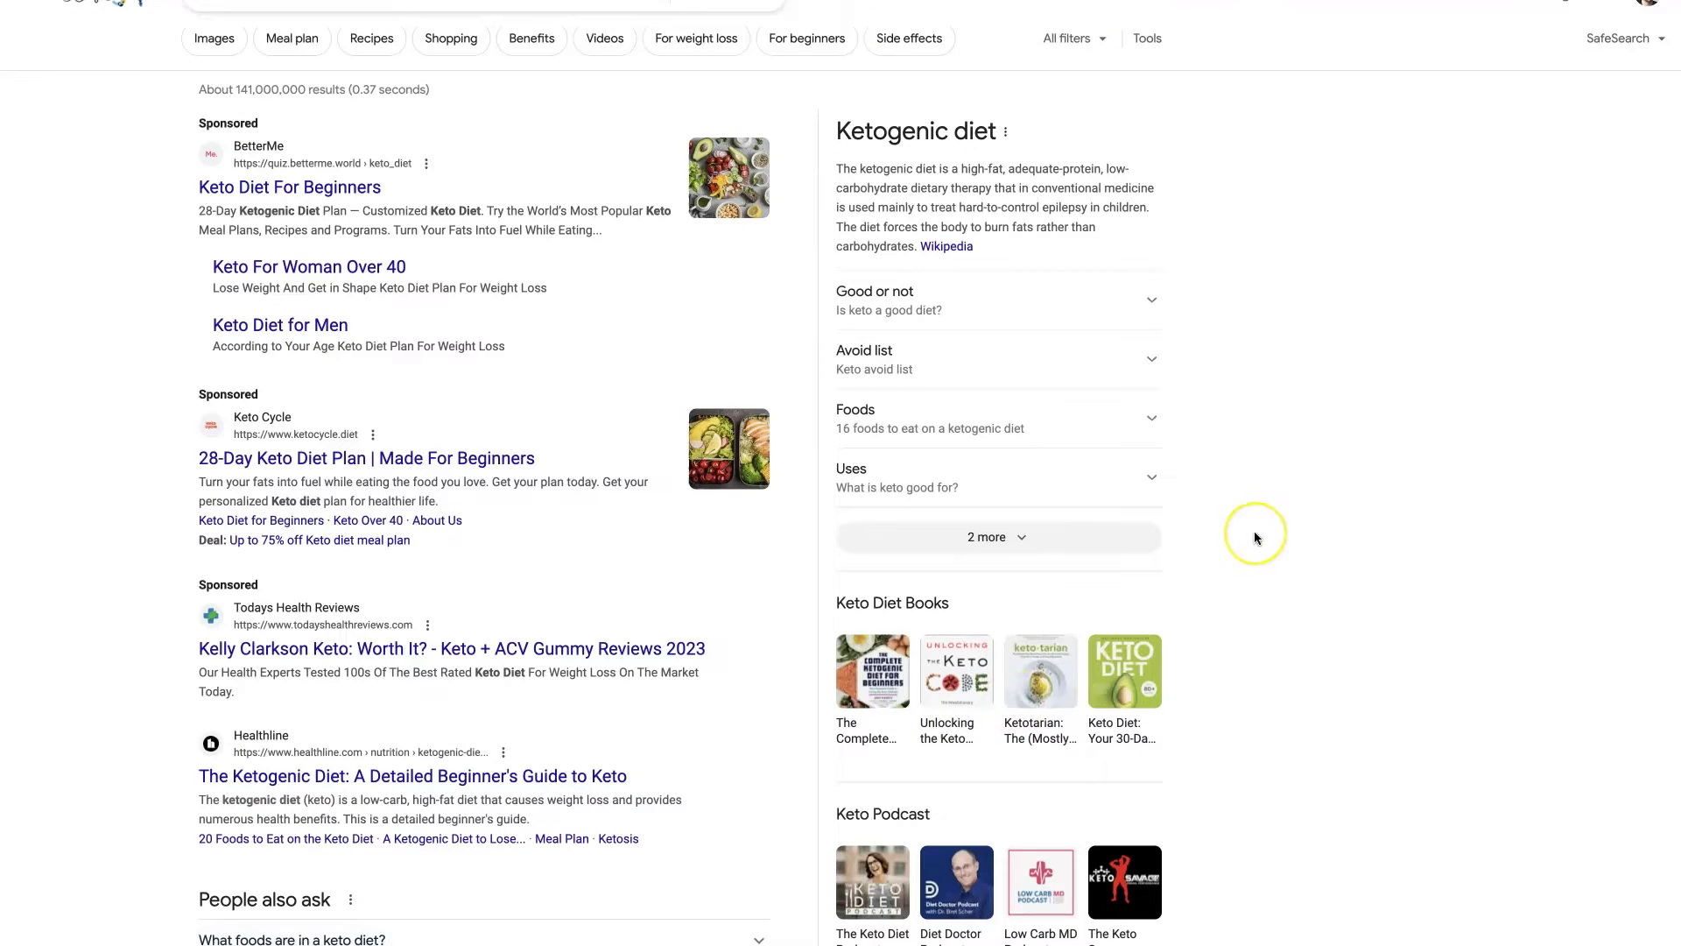
pyautogui.scroll(1, 1254, 536)
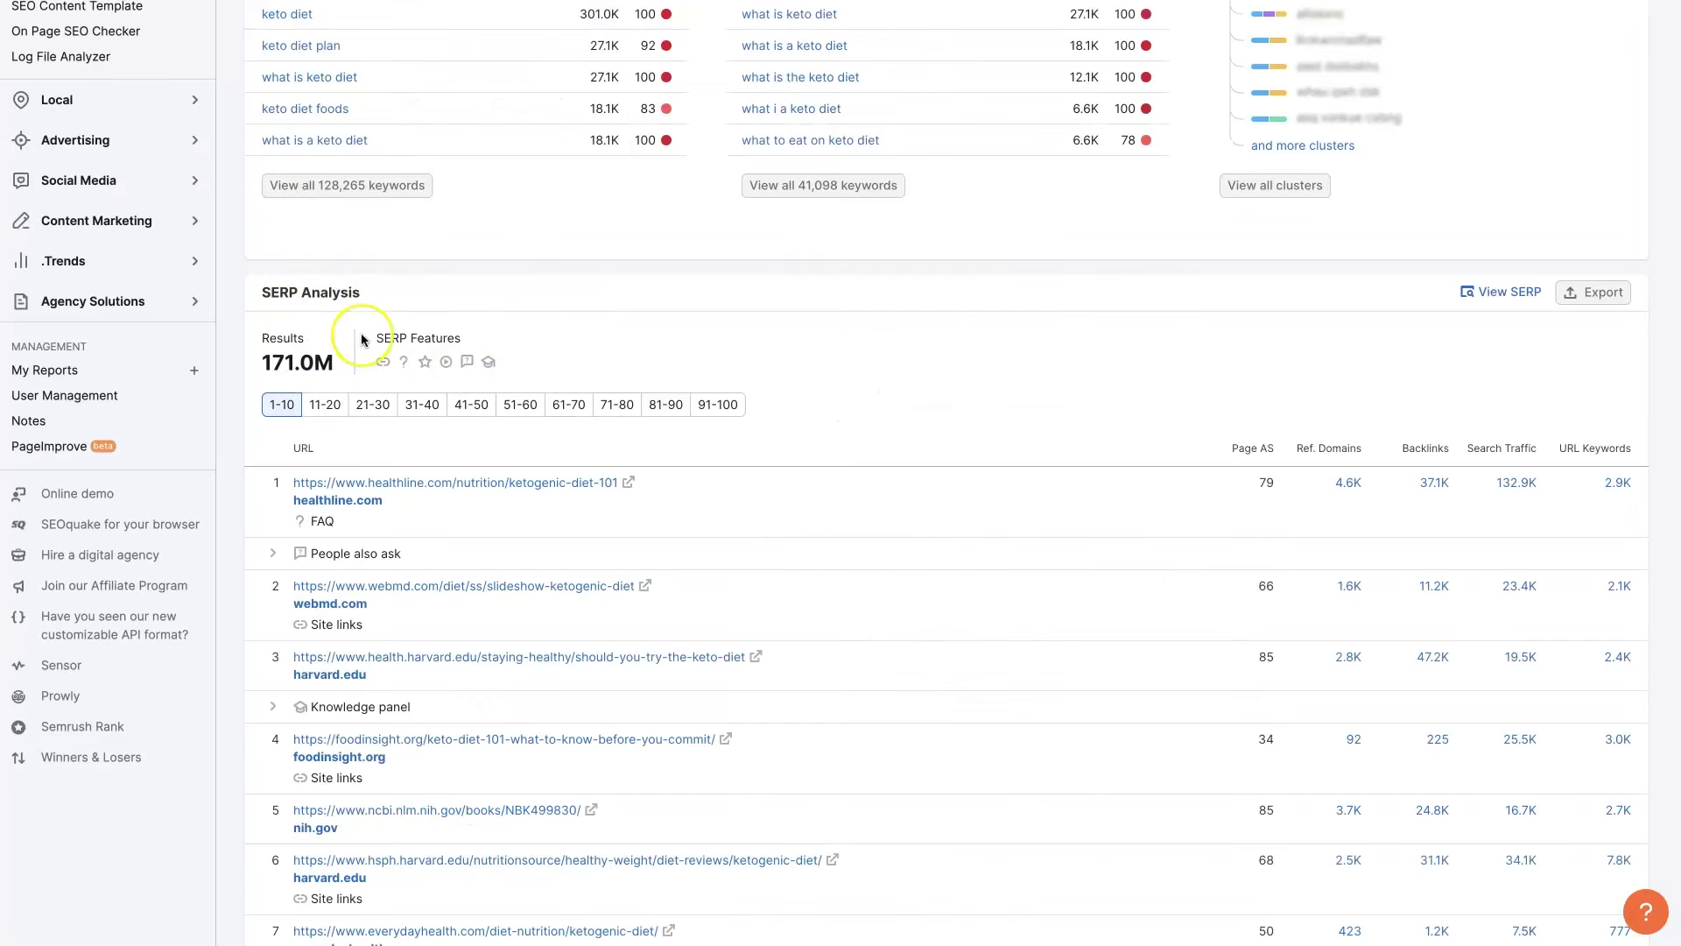
pyautogui.scroll(5, 556, 251)
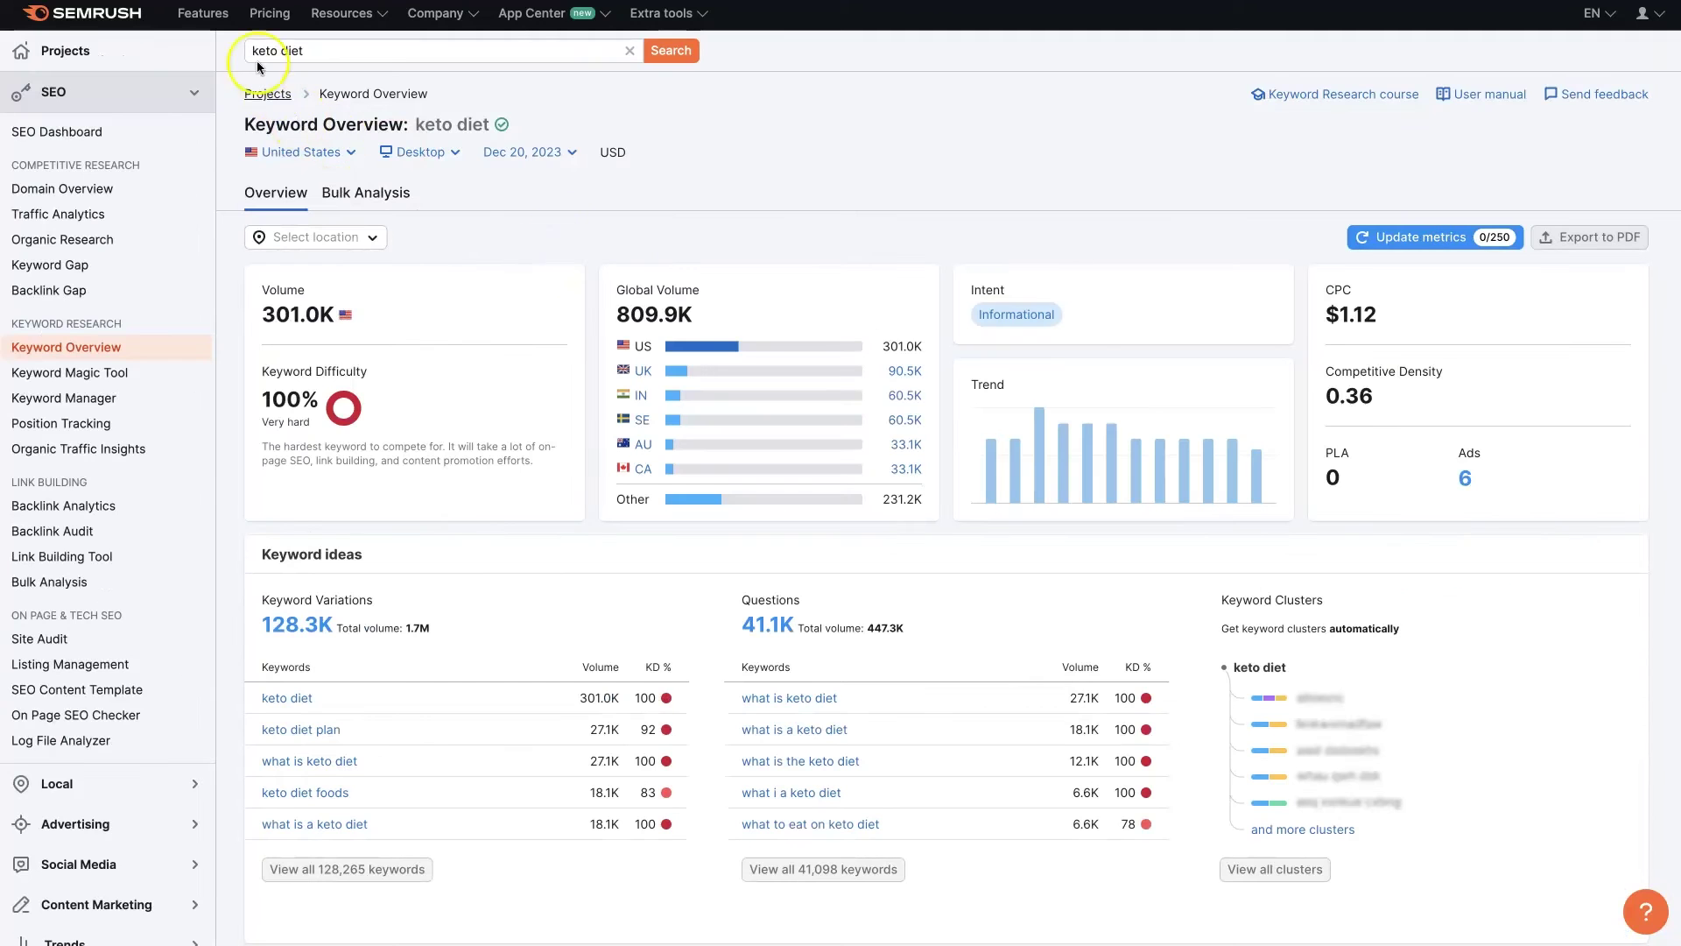
pyautogui.scroll(-6, 415, 369)
pyautogui.scroll(1, 421, 362)
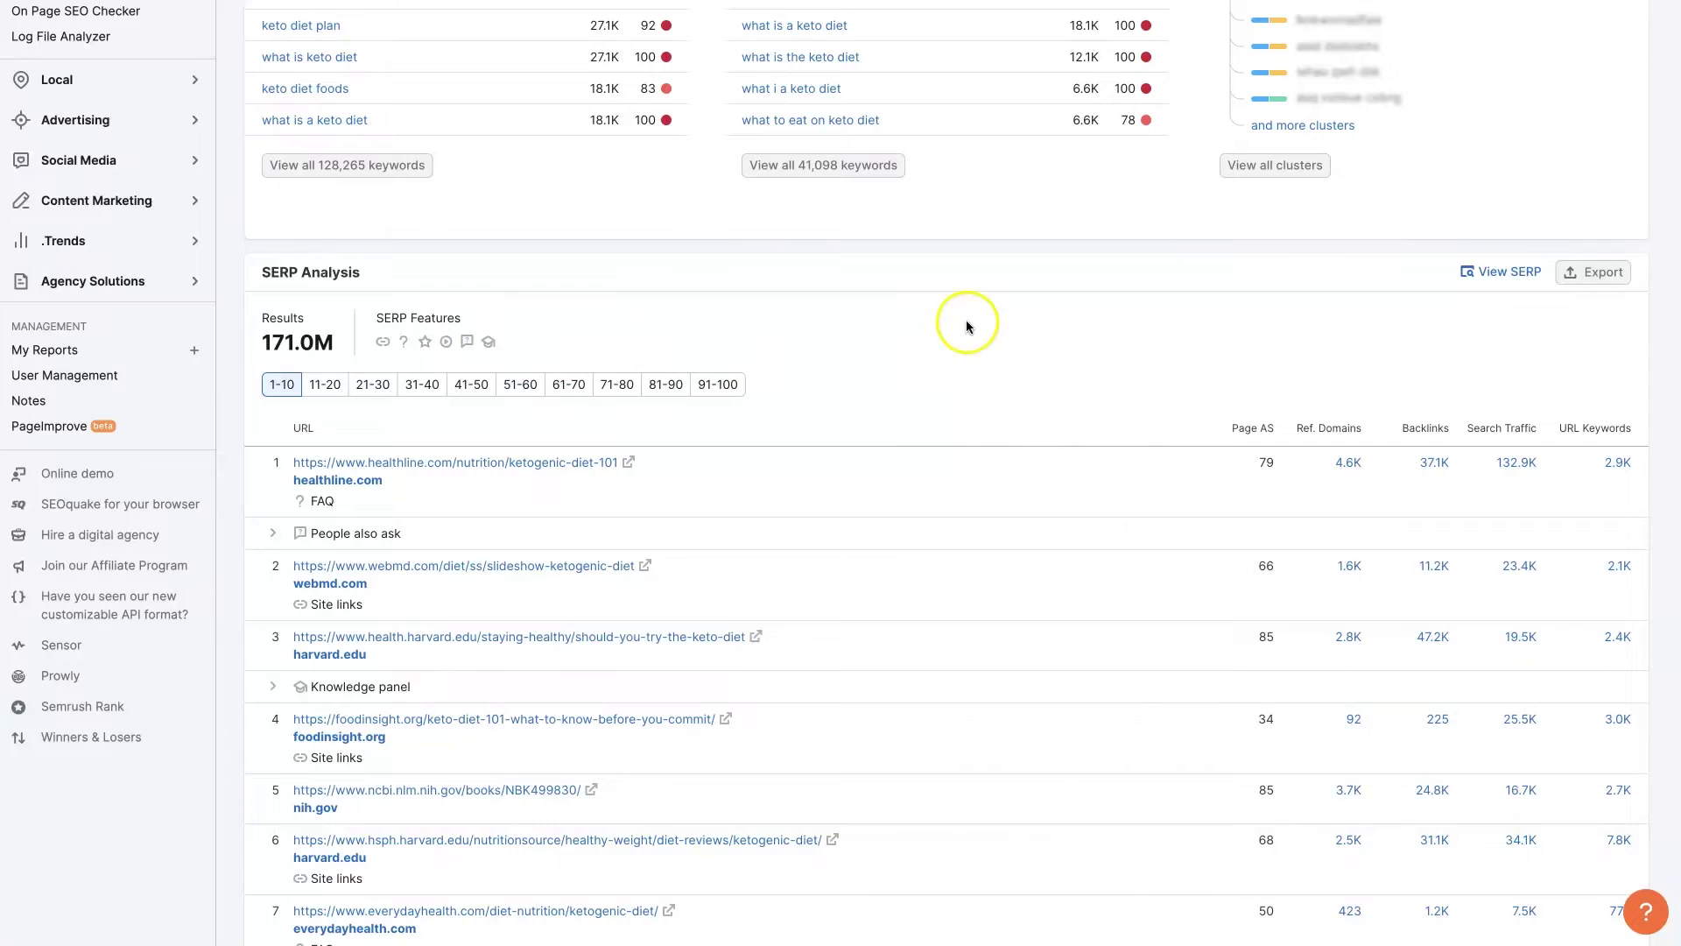
pyautogui.scroll(5, 859, 344)
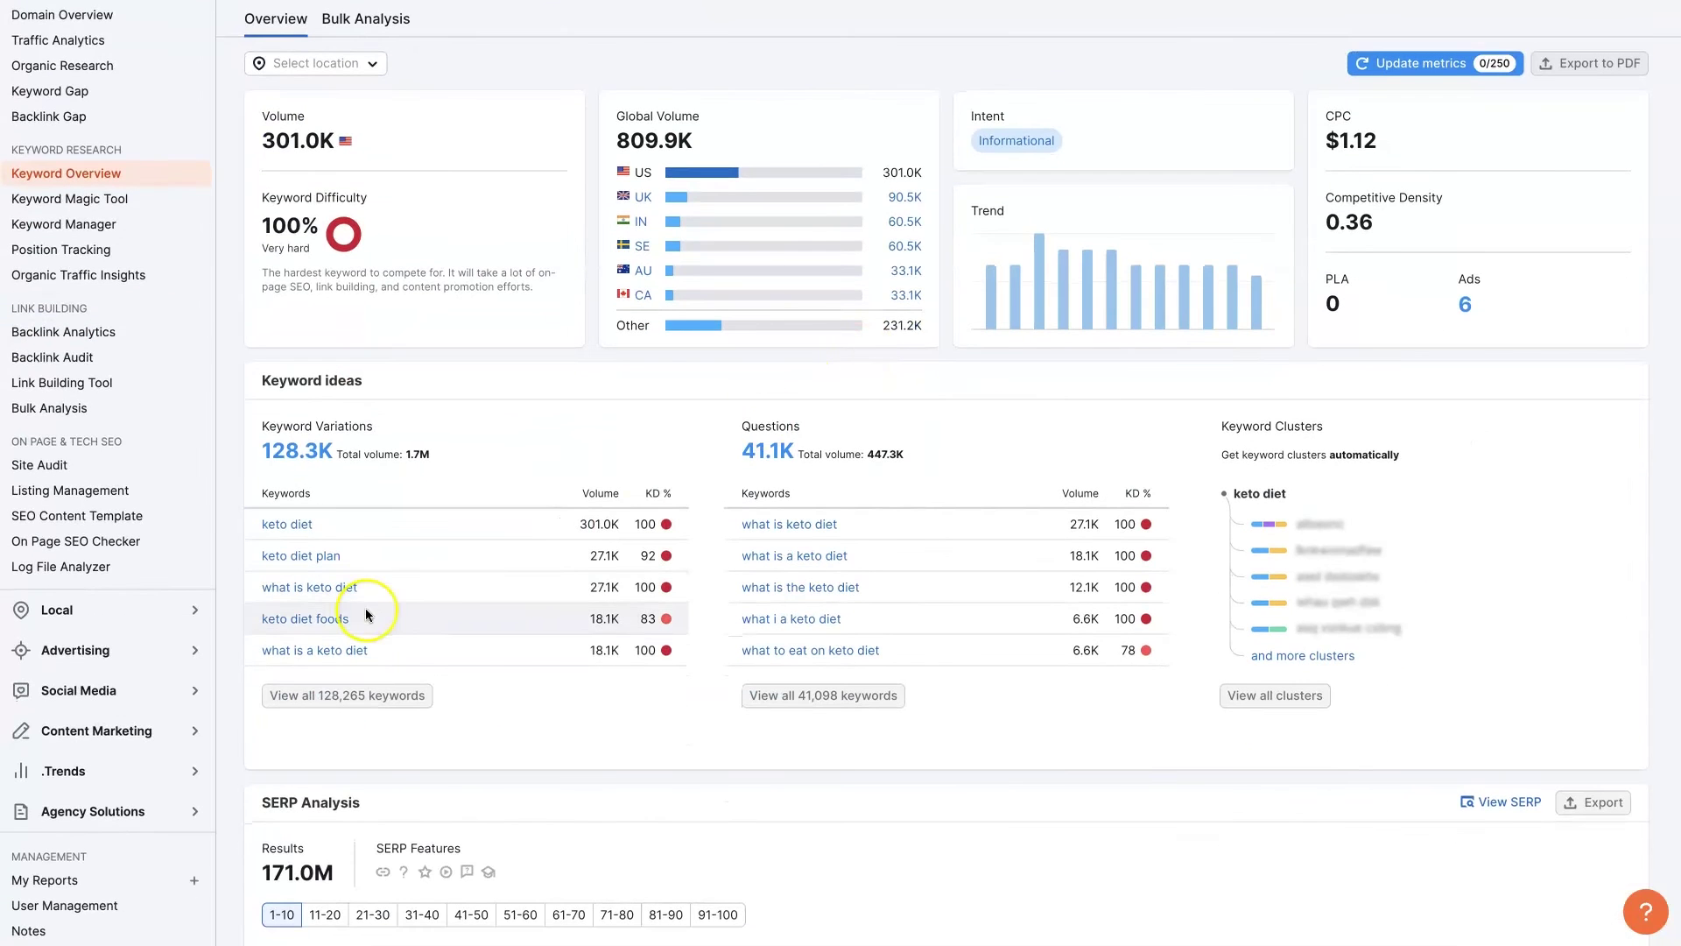
# Step: Review 'what is a keto diet' People also ask and Knowledge panel URLs, then view 'what is a keto diet consist of'
pyautogui.click(319, 651)
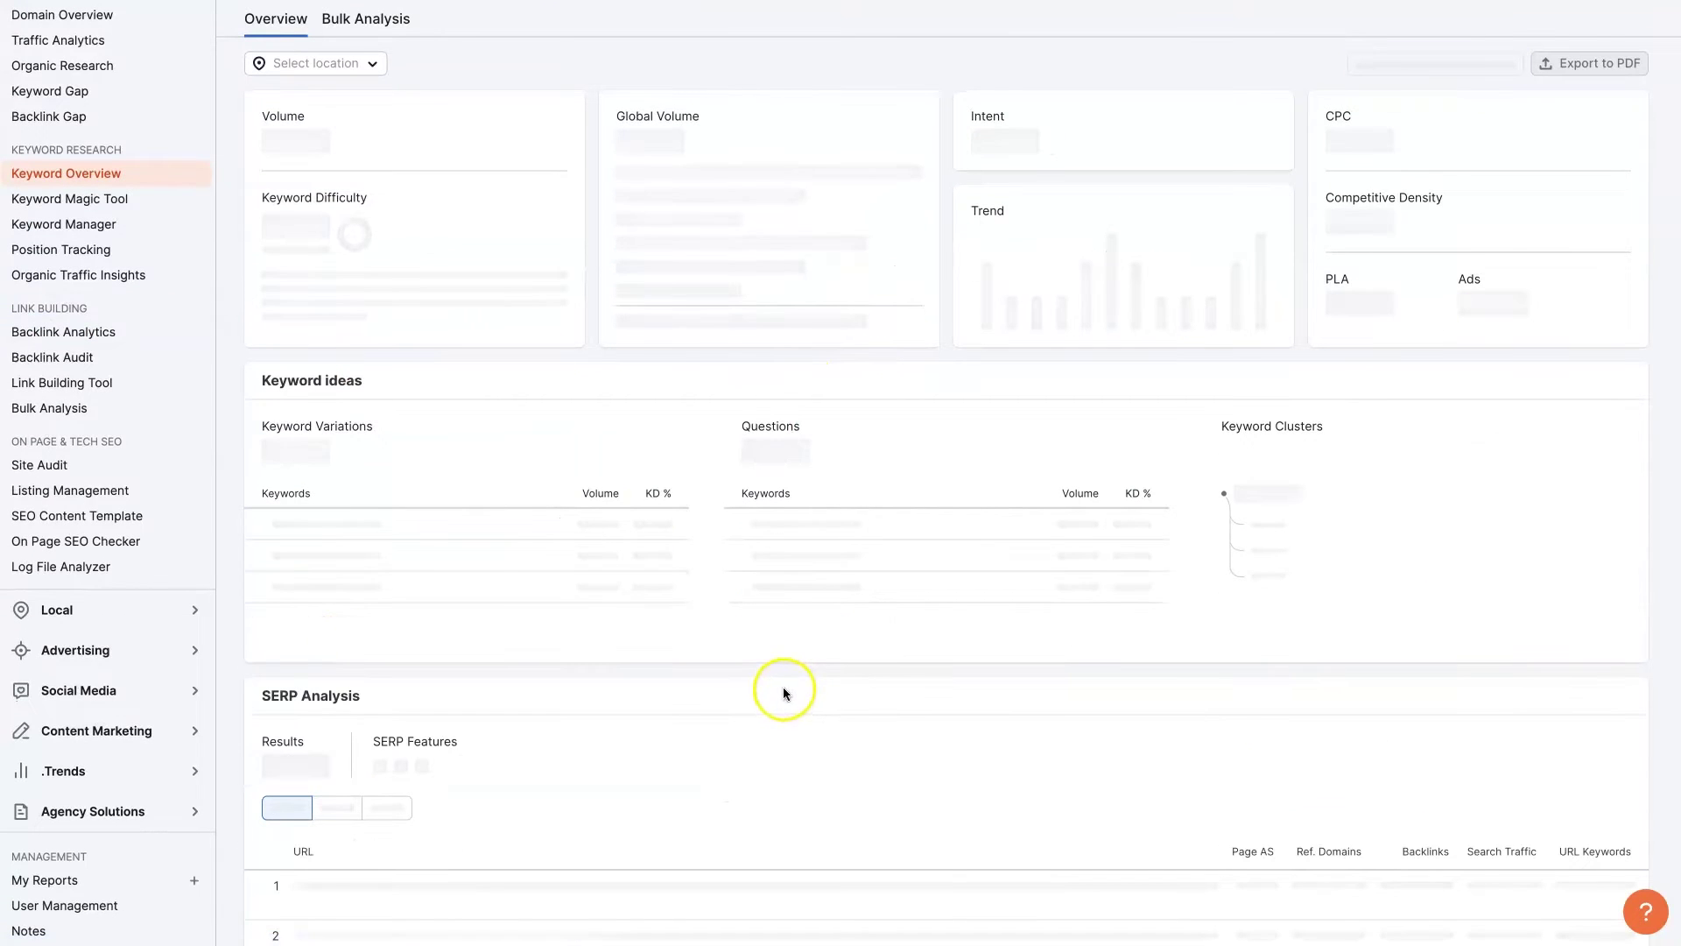
pyautogui.scroll(-2, 663, 670)
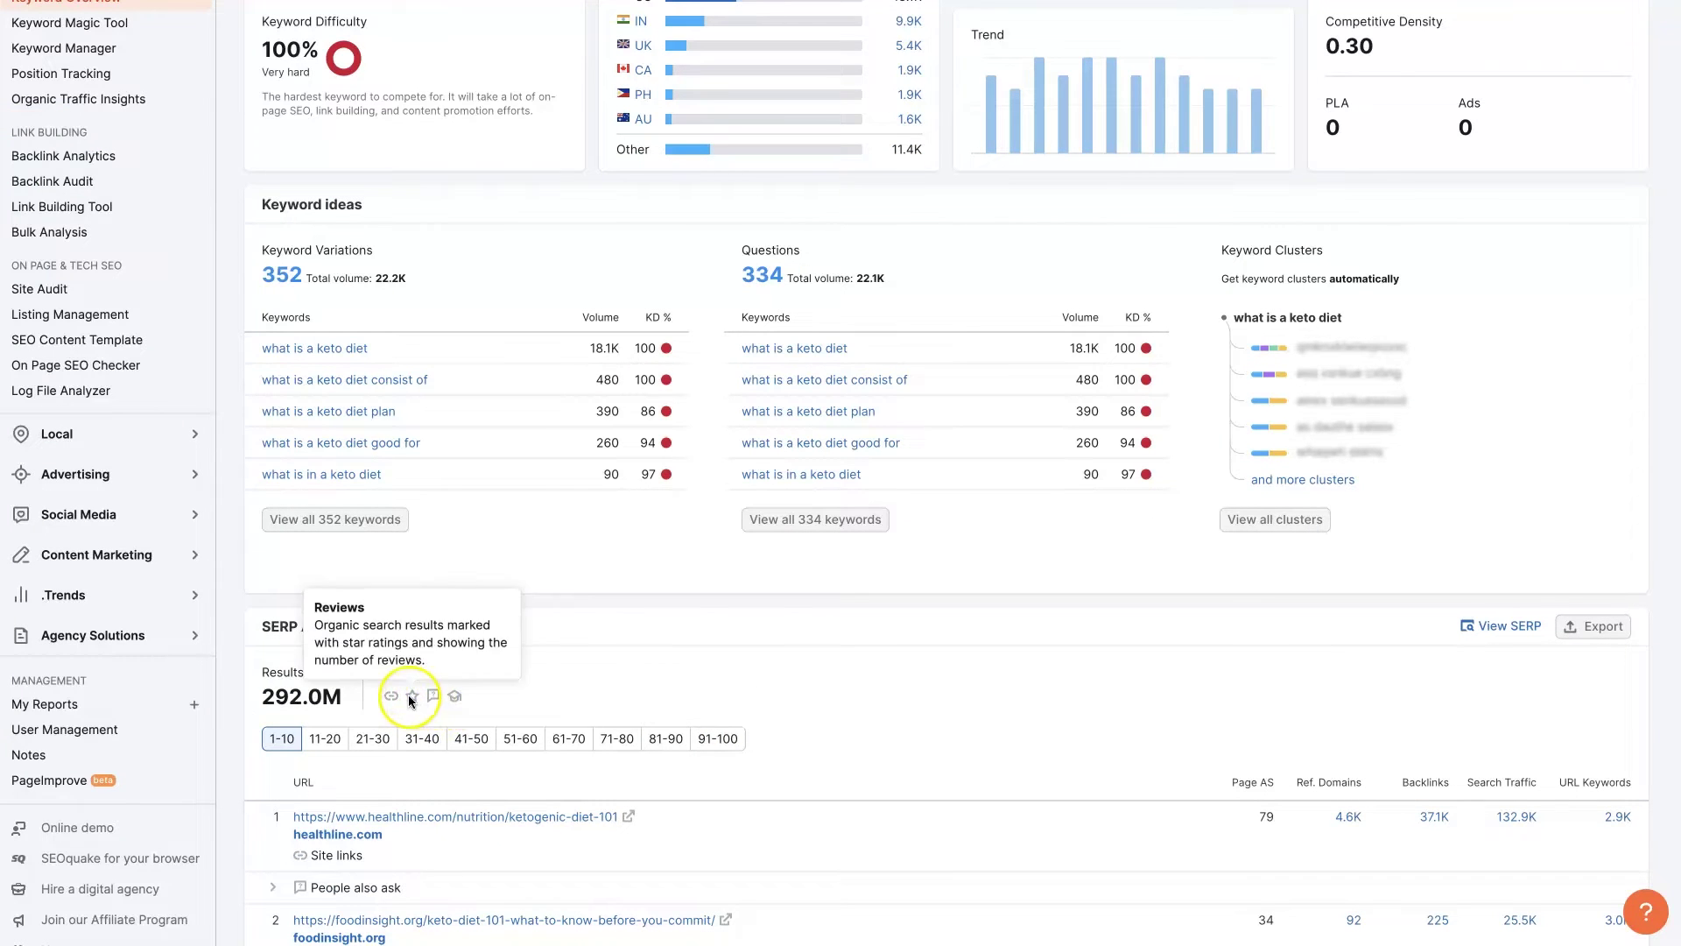
pyautogui.scroll(-4, 1068, 702)
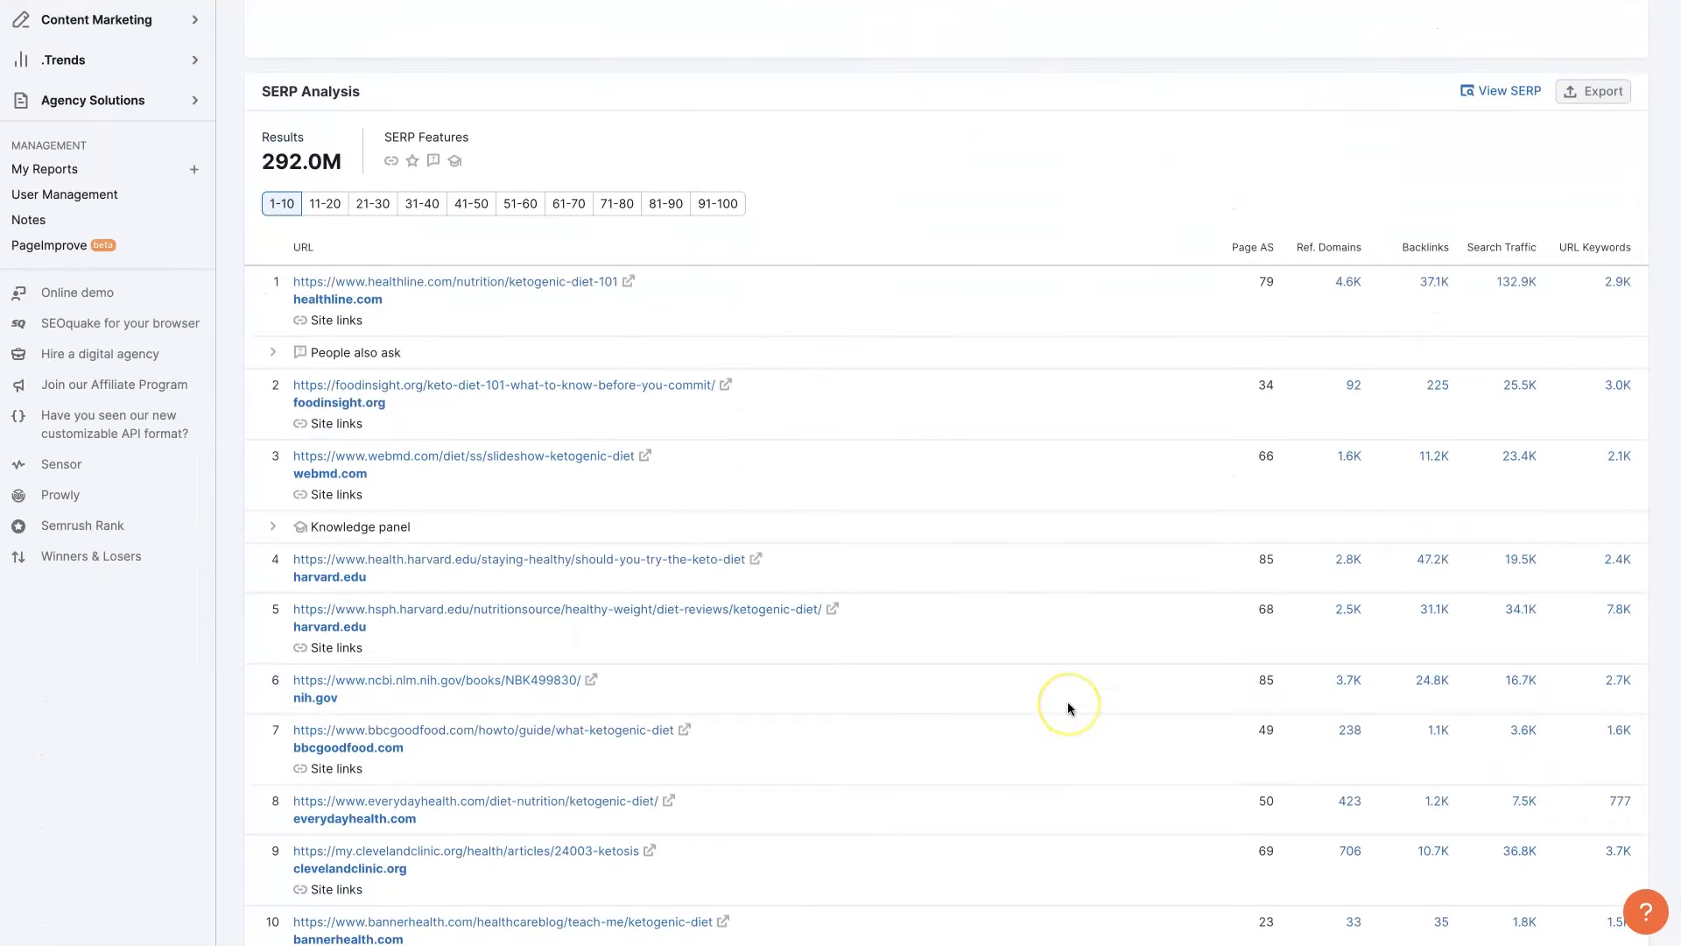
pyautogui.scroll(1, 1068, 702)
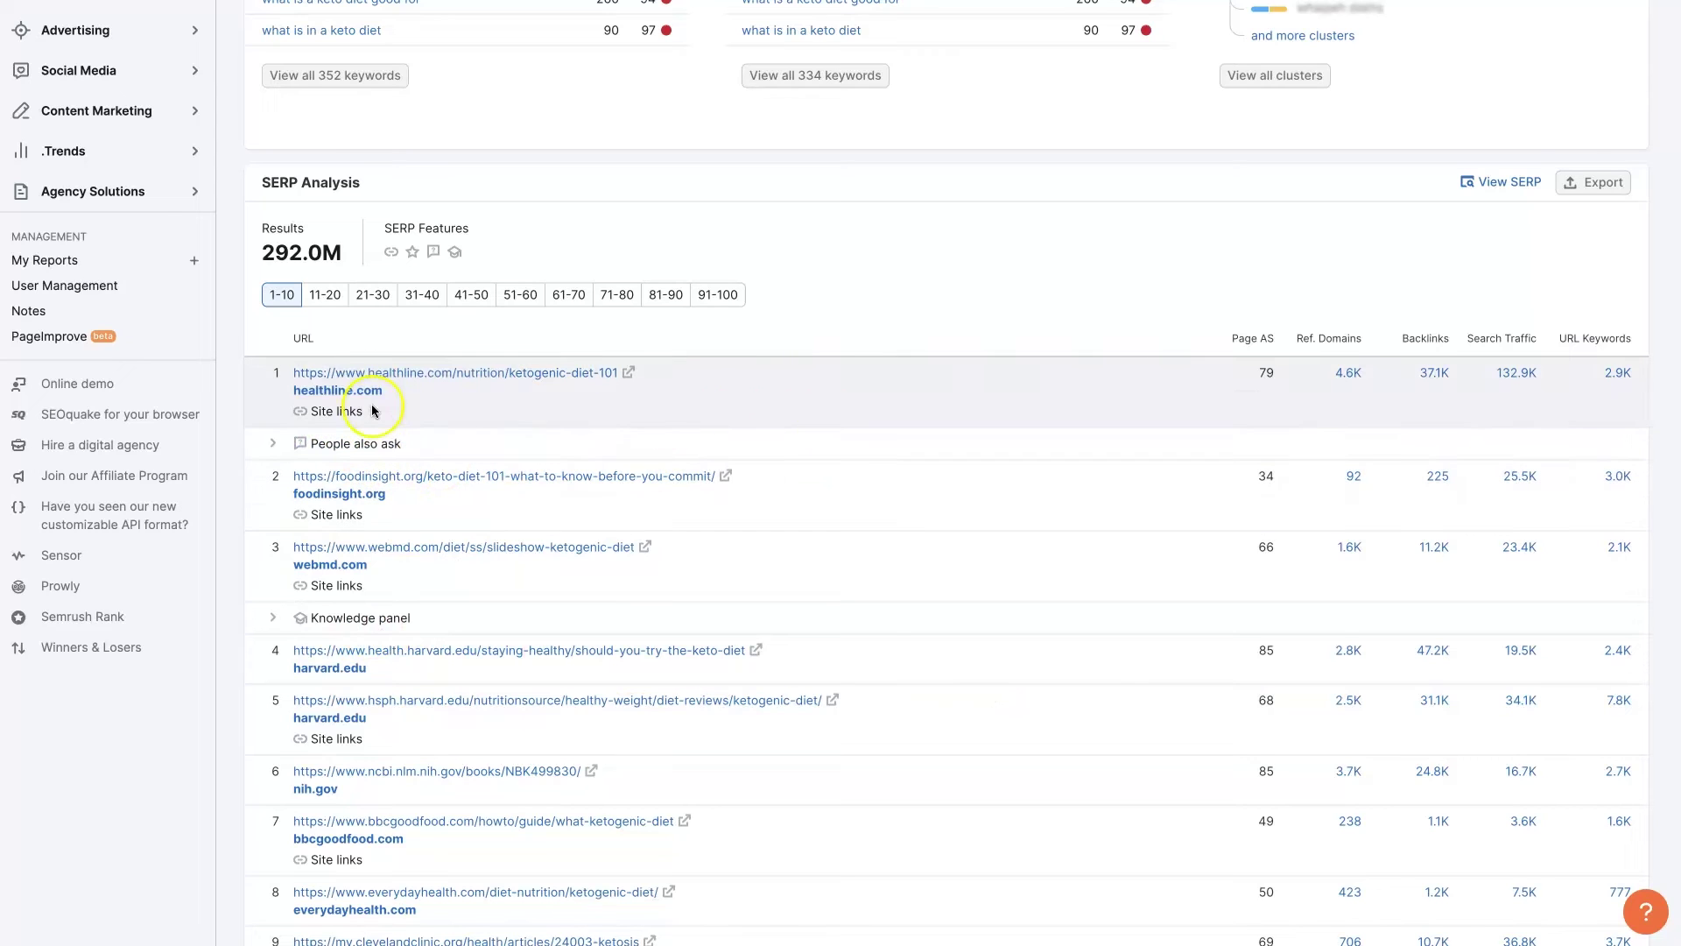
pyautogui.click(273, 444)
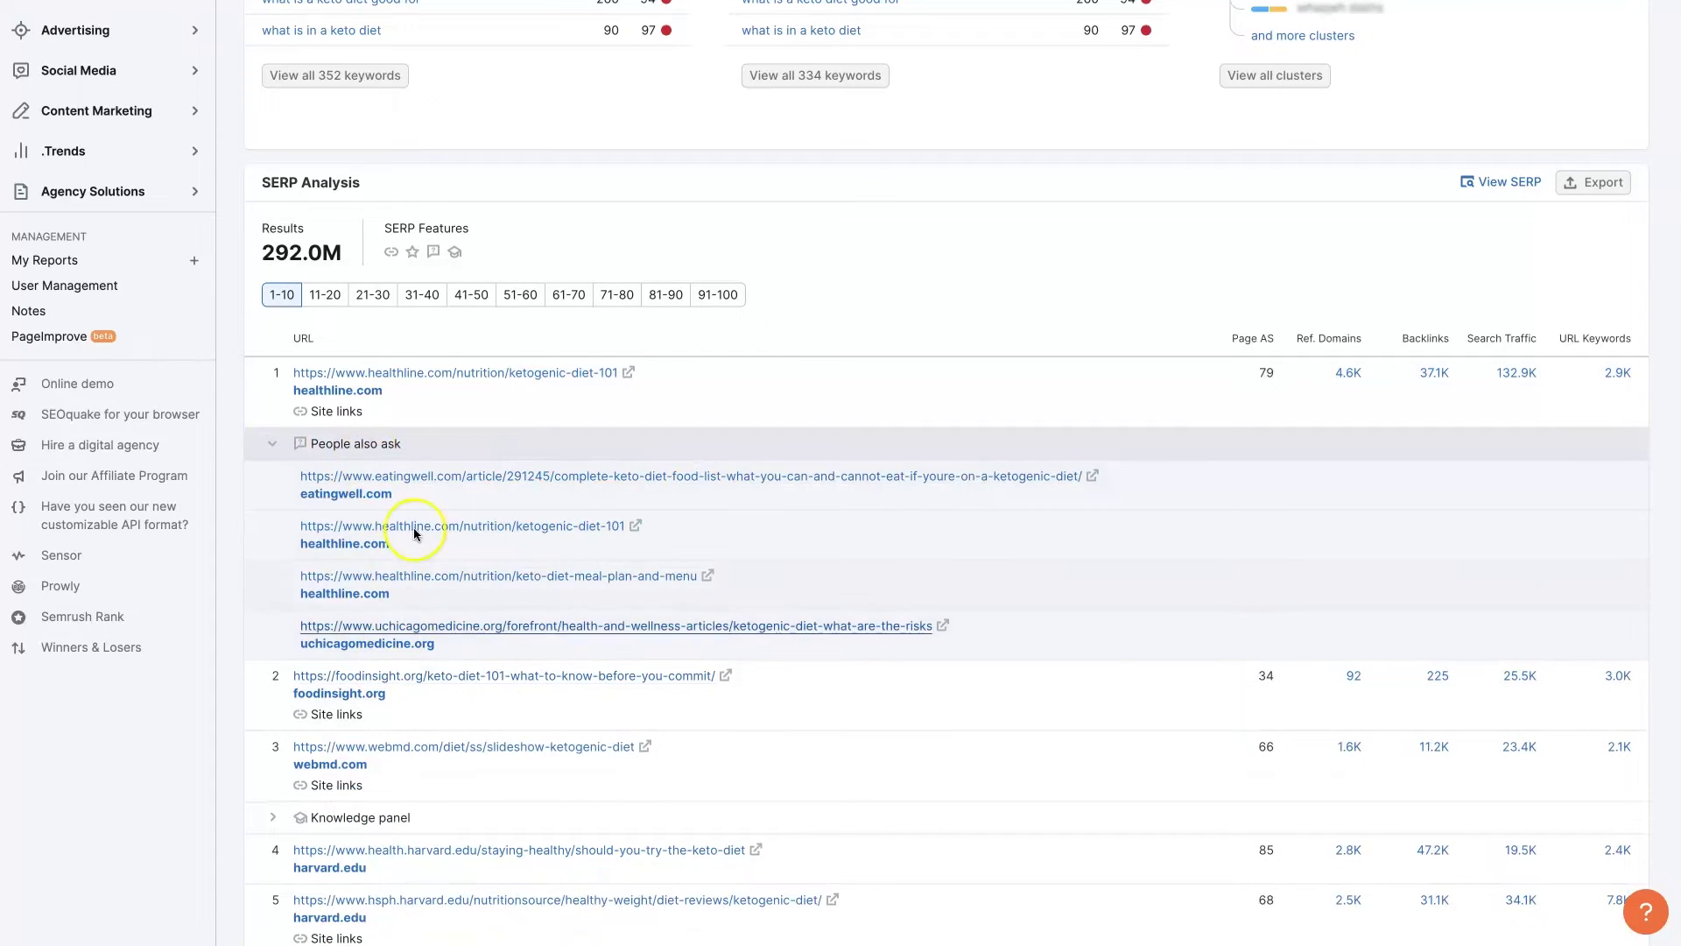
pyautogui.click(268, 448)
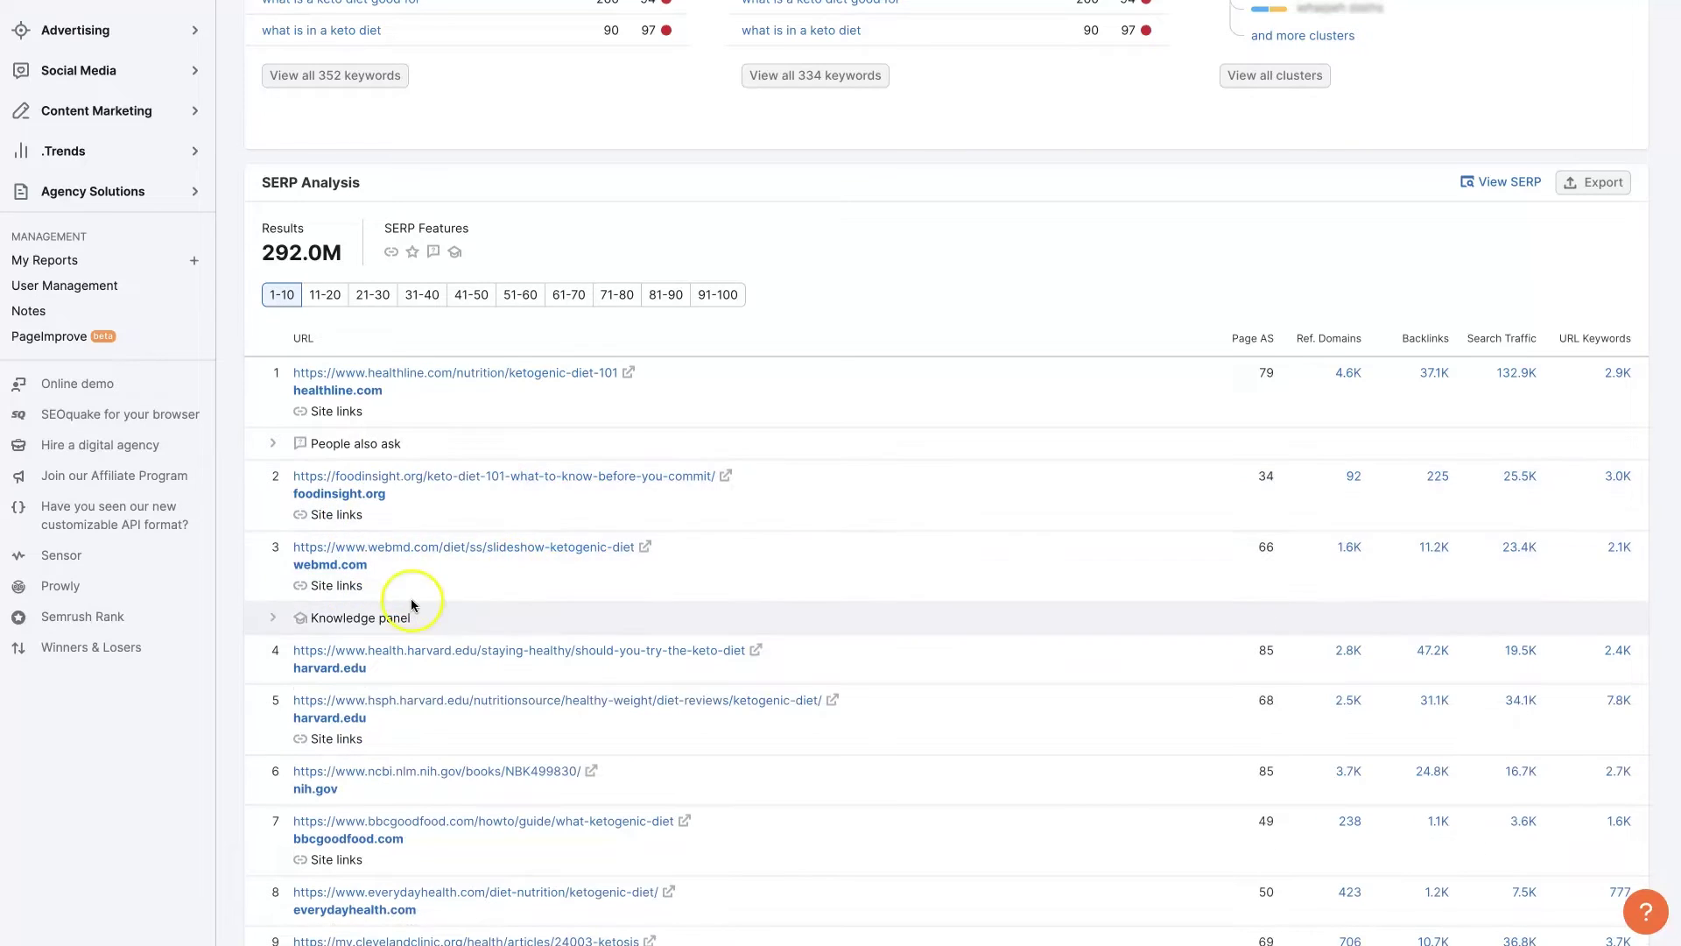
pyautogui.click(271, 617)
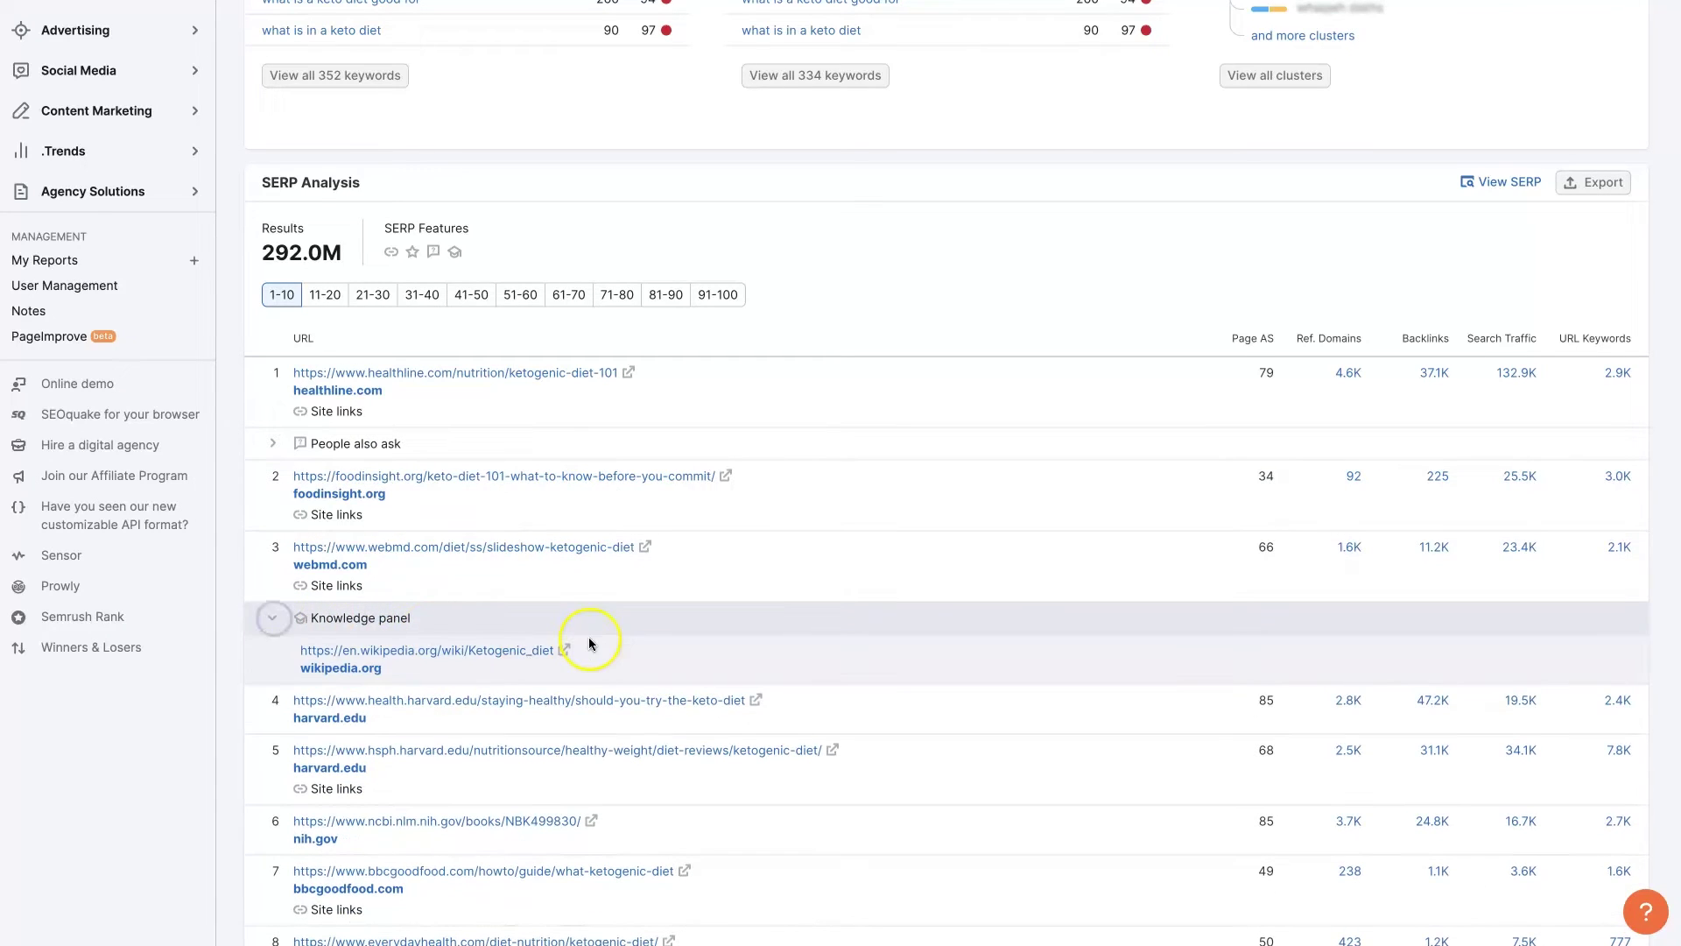
pyautogui.click(277, 623)
pyautogui.scroll(-1, 592, 619)
pyautogui.scroll(-2, 508, 613)
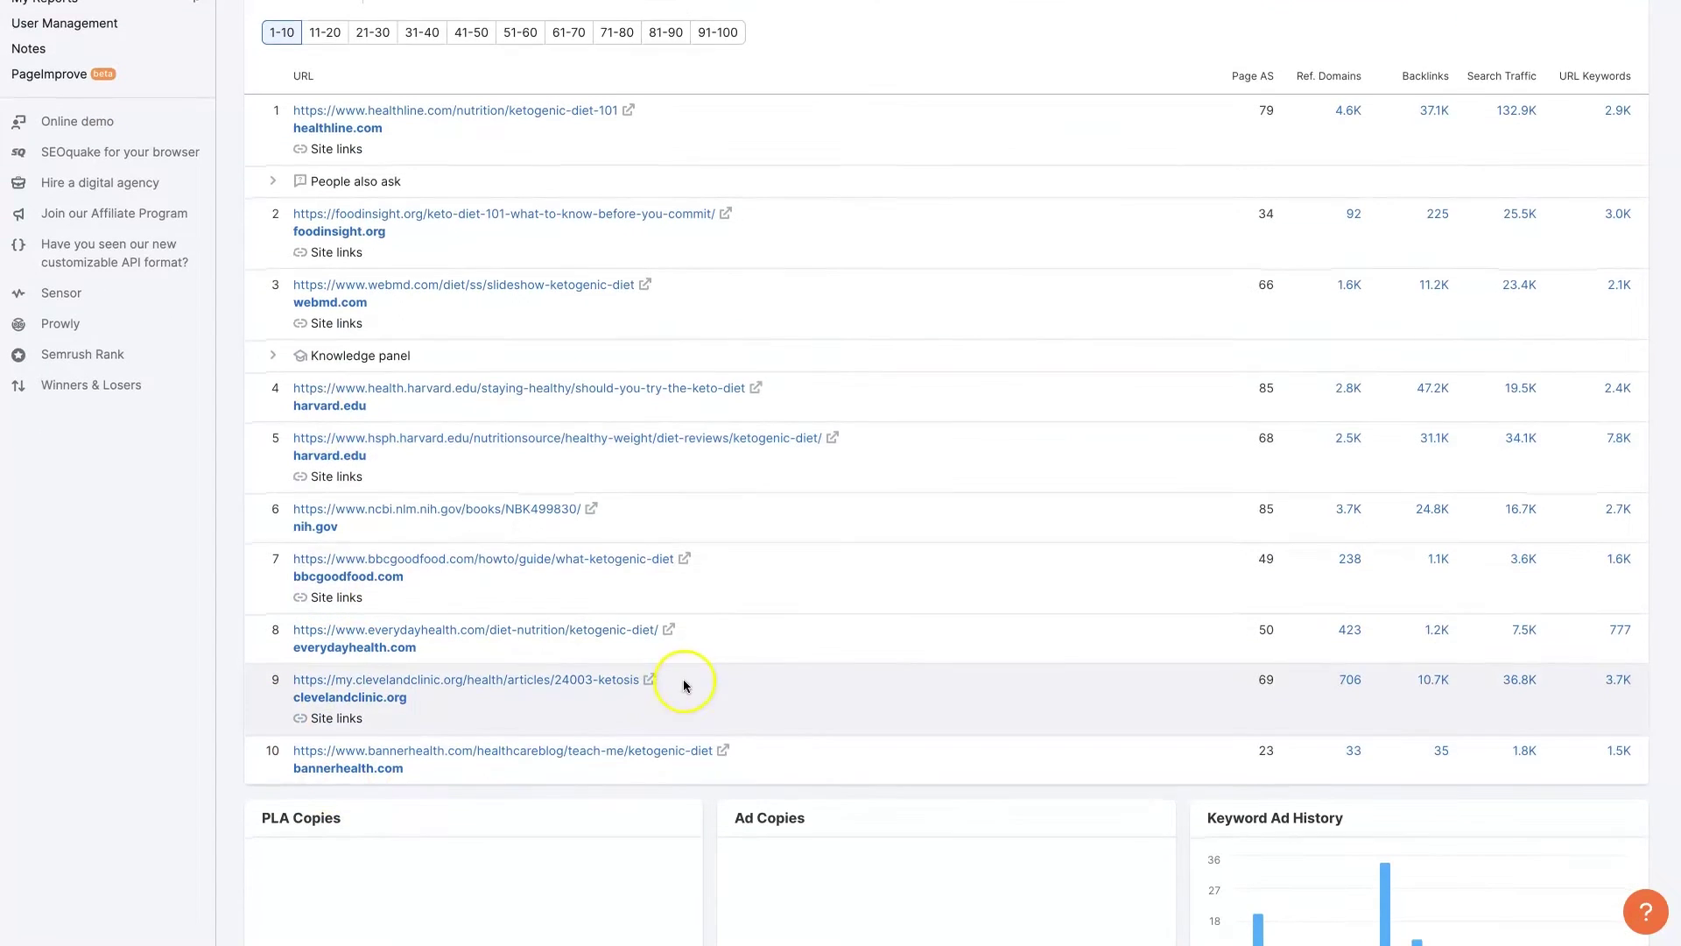
pyautogui.scroll(-3, 683, 680)
pyautogui.scroll(3, 685, 680)
pyautogui.scroll(2, 684, 682)
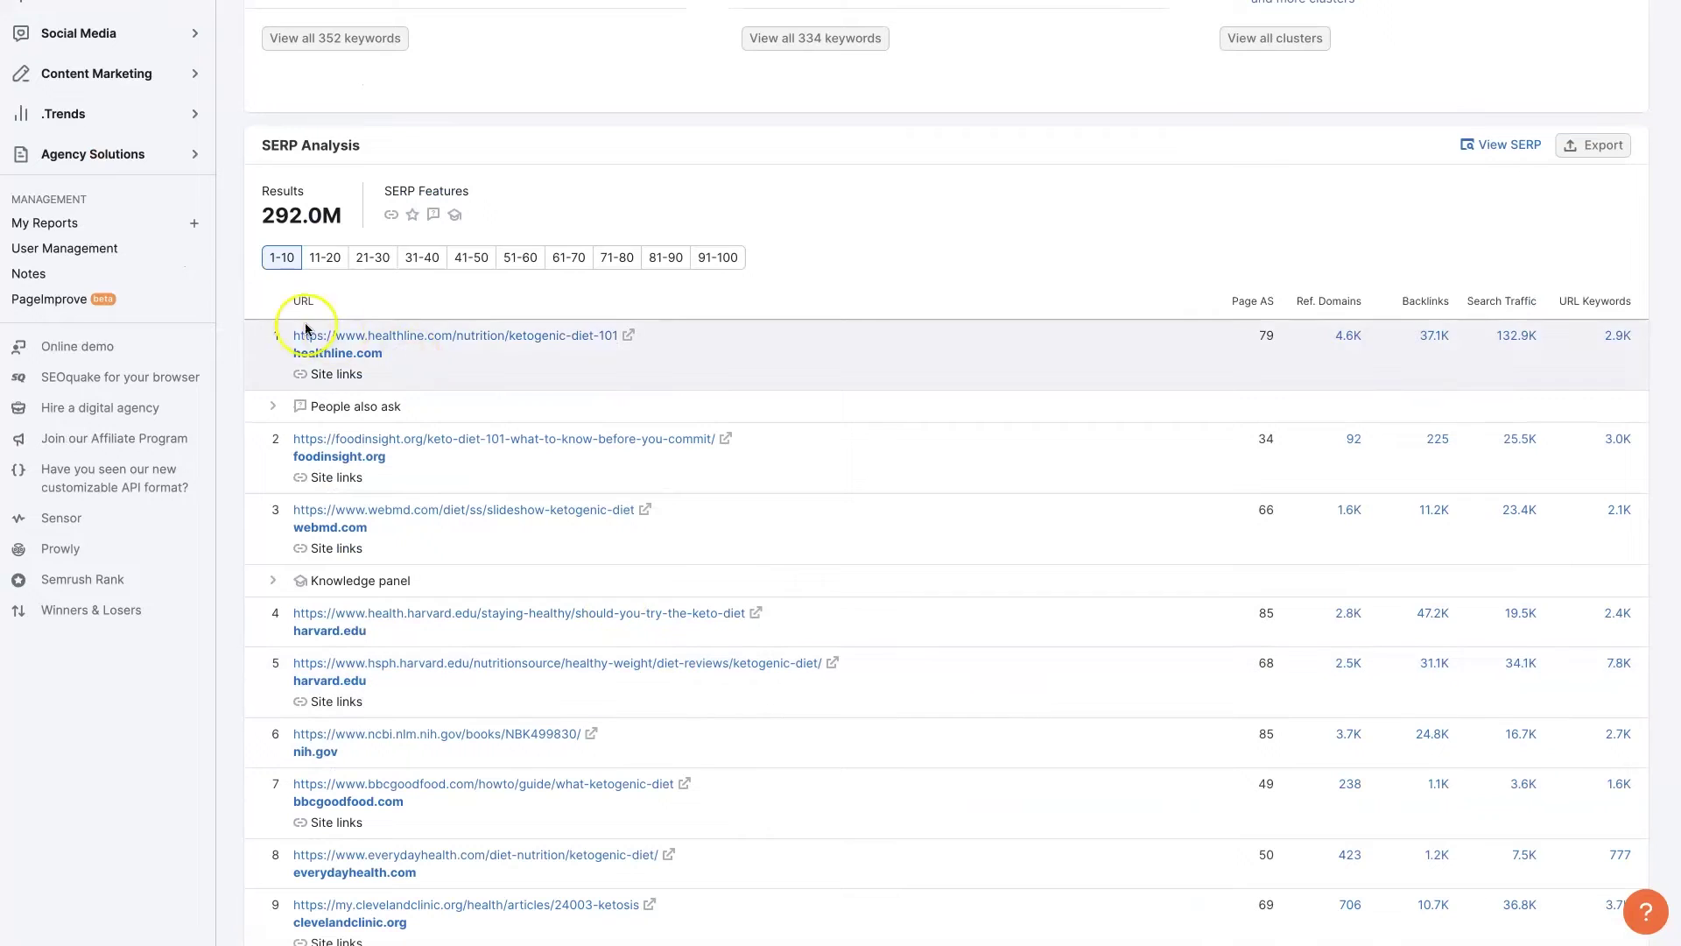
pyautogui.scroll(-2, 1063, 822)
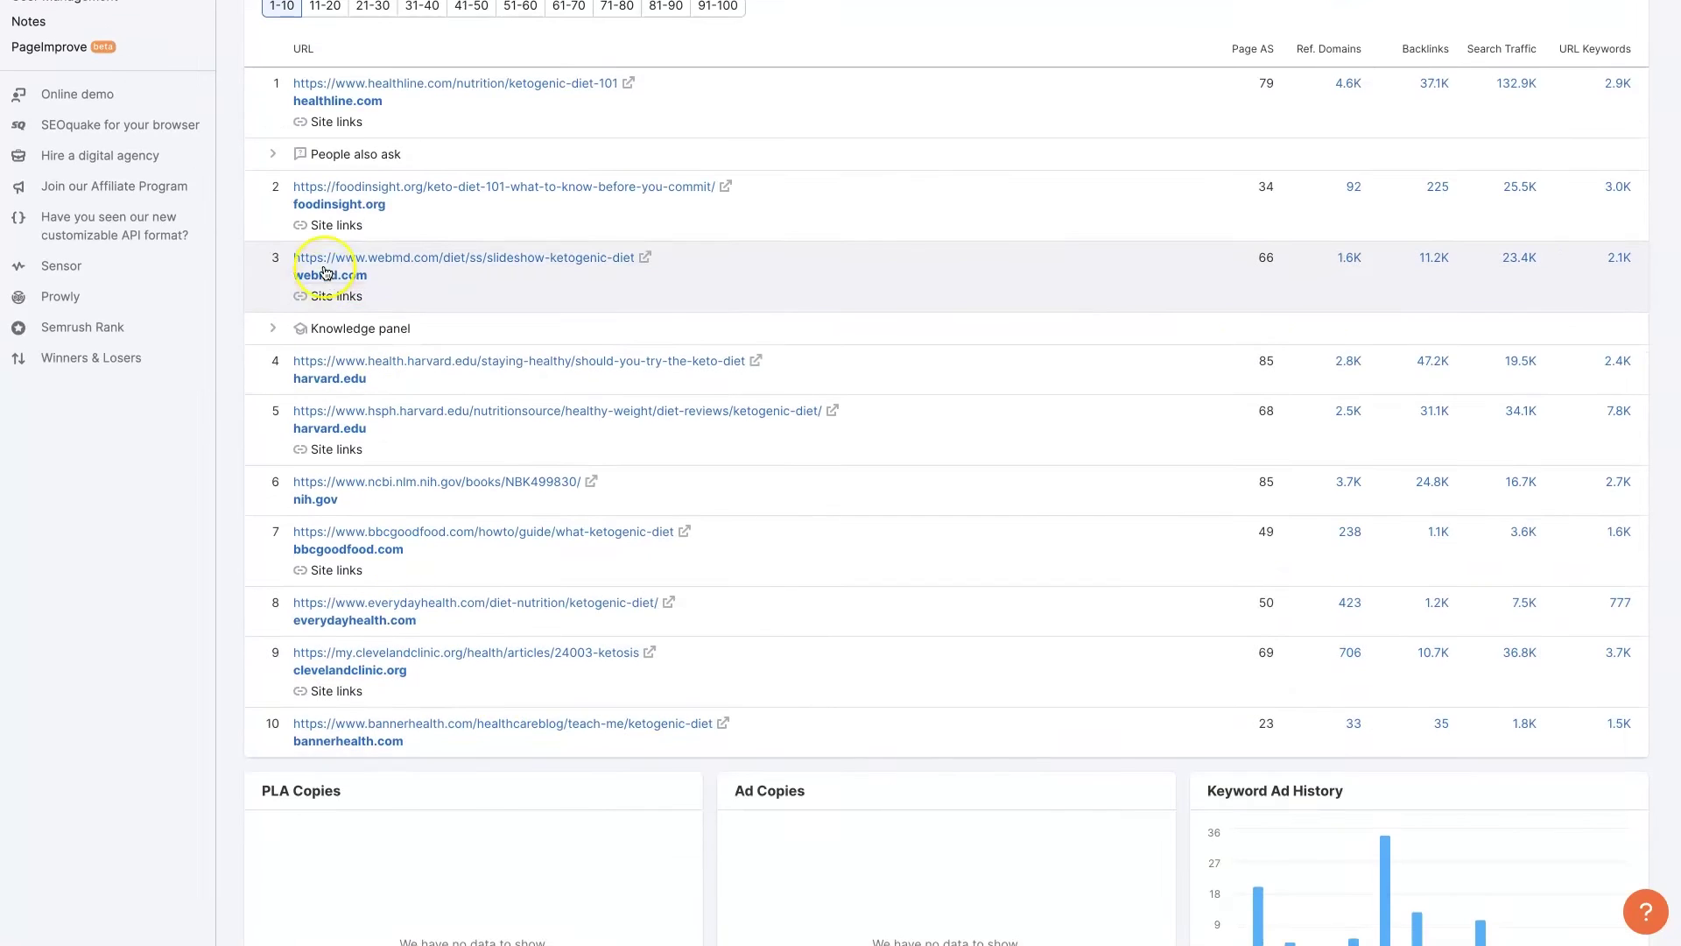
pyautogui.scroll(1, 330, 268)
pyautogui.scroll(-1, 525, 253)
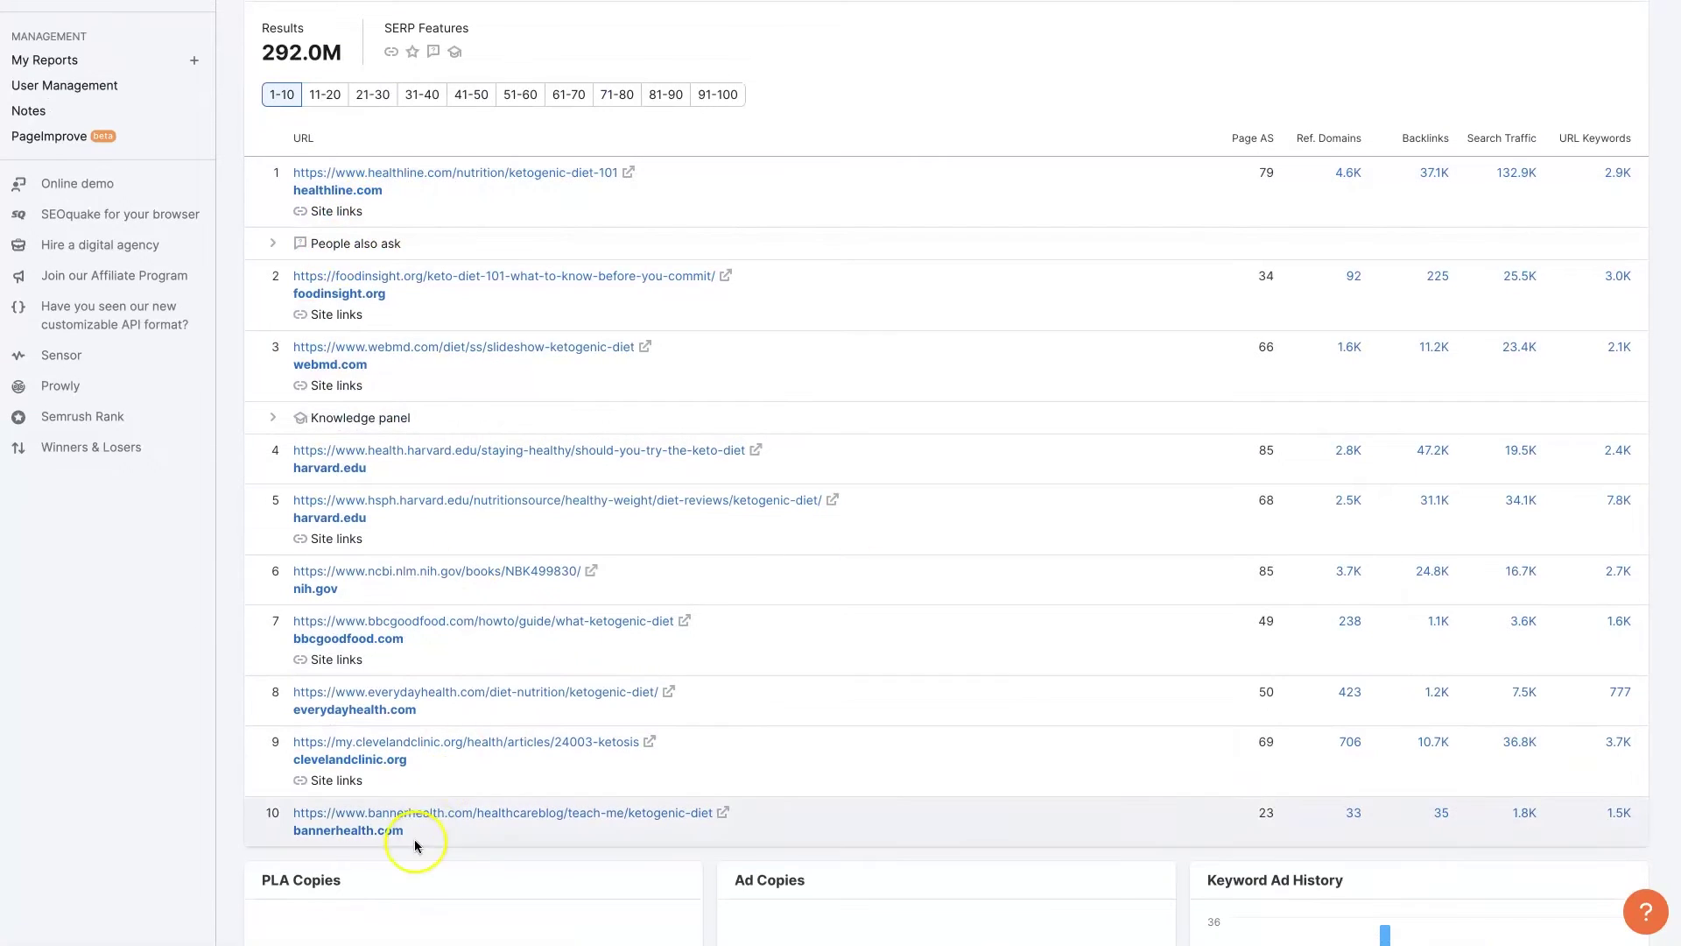
pyautogui.scroll(2, 761, 582)
pyautogui.scroll(10, 760, 581)
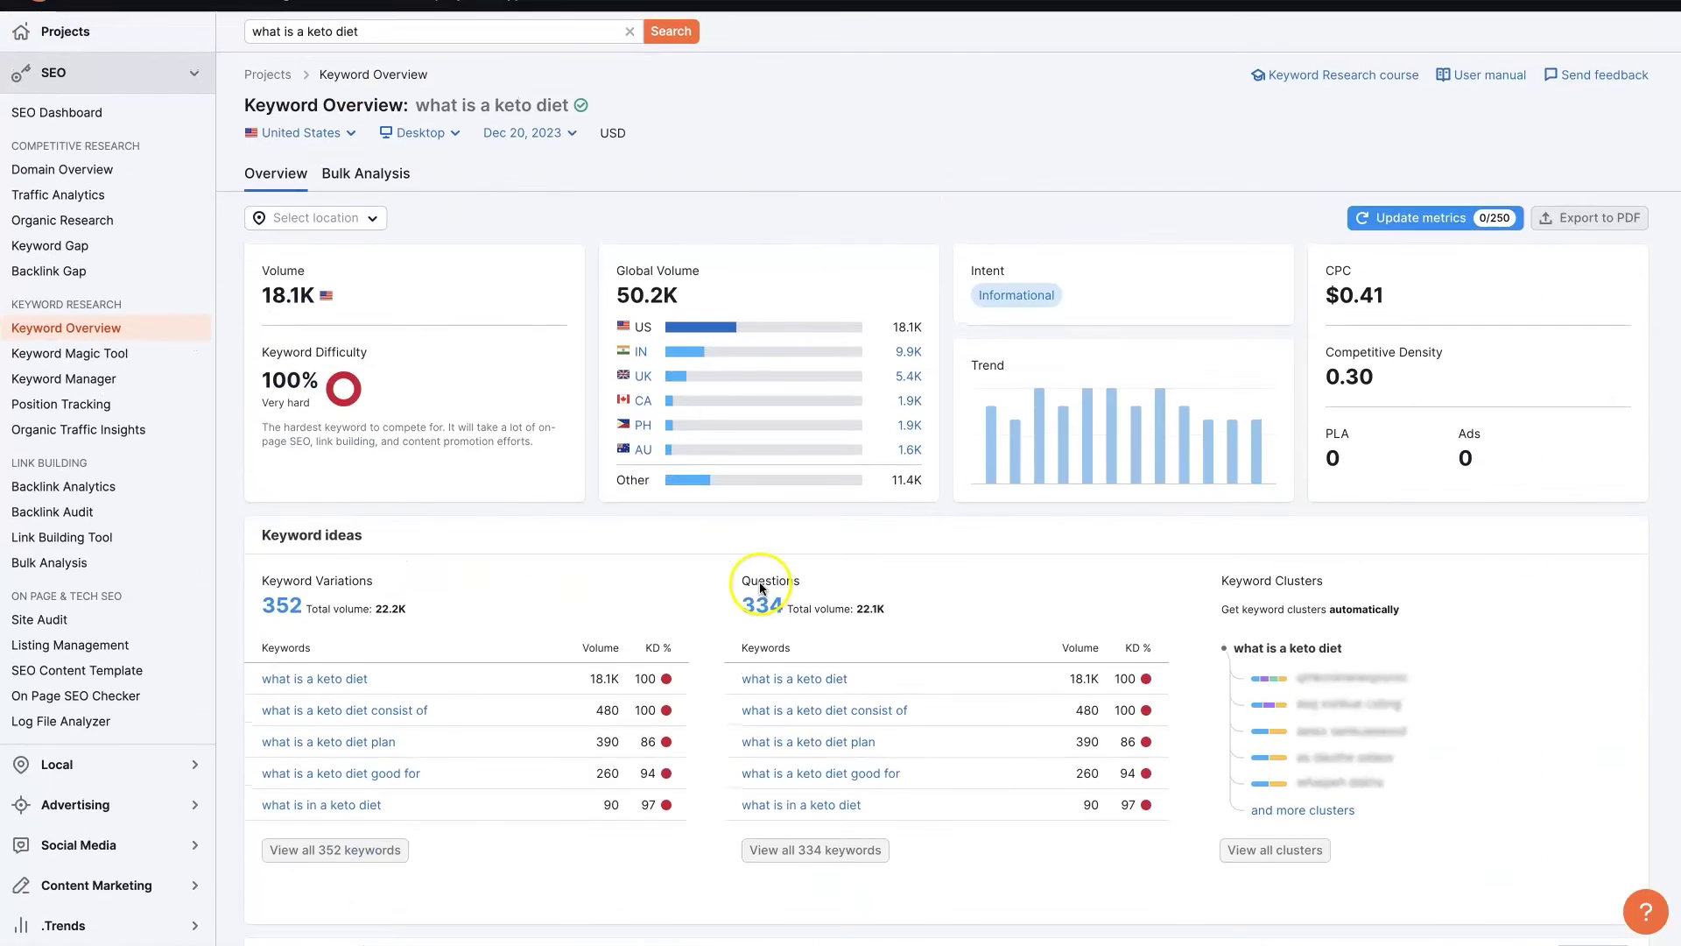
pyautogui.click(842, 718)
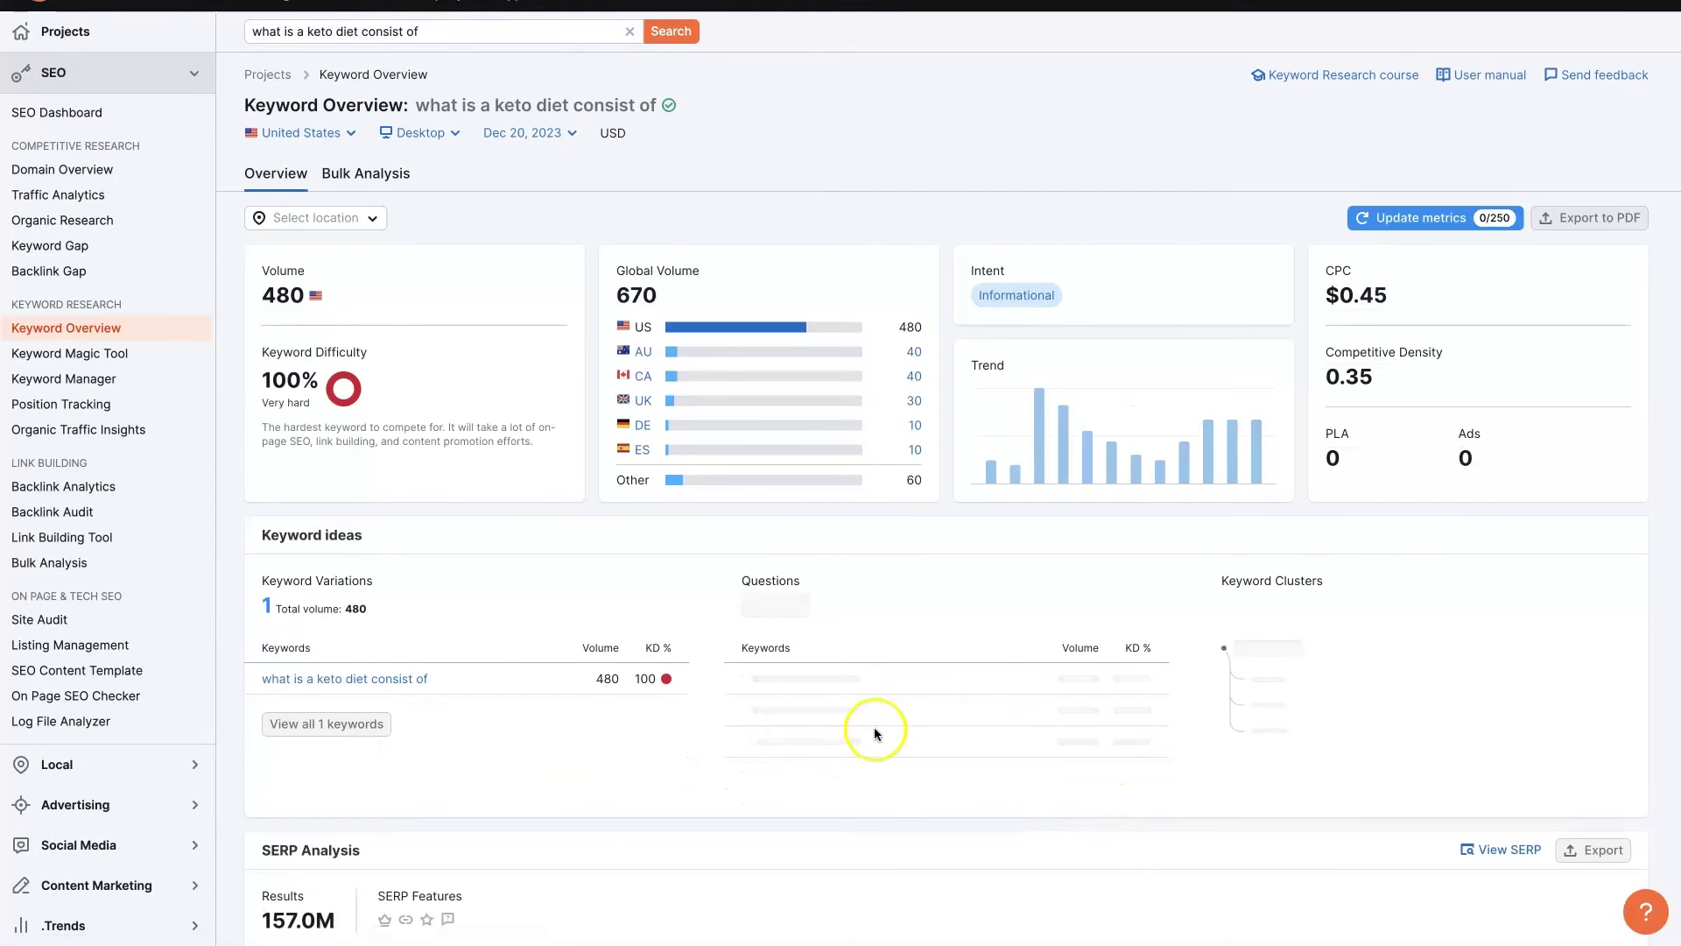
pyautogui.scroll(-4, 874, 727)
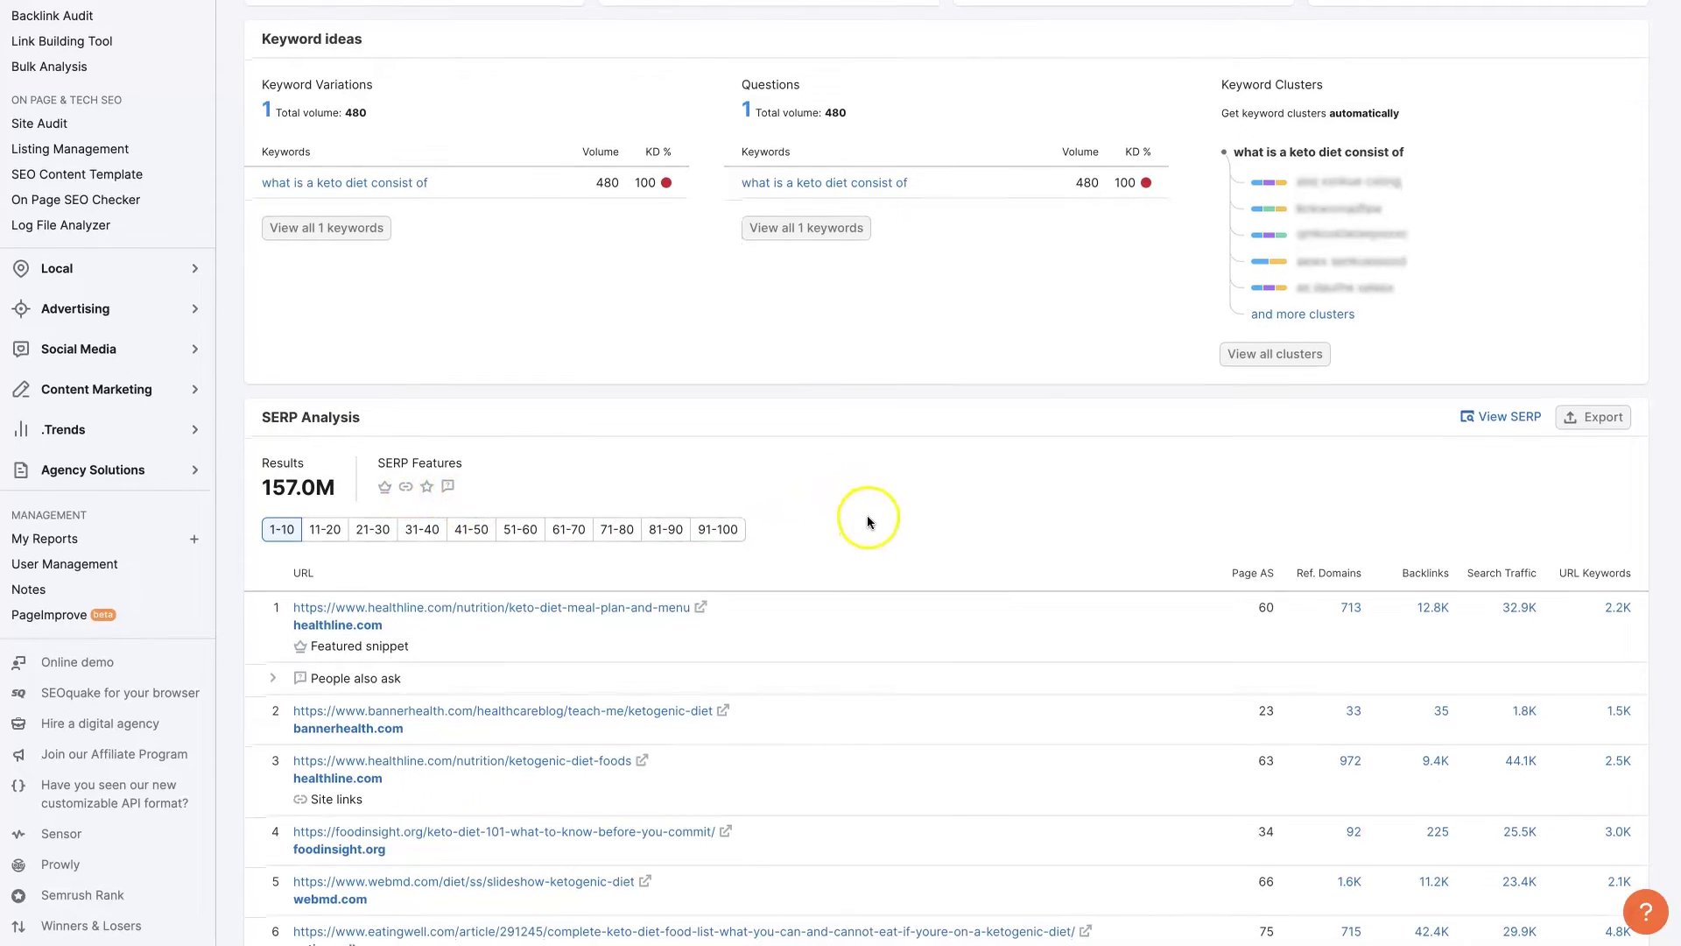
pyautogui.scroll(5, 866, 520)
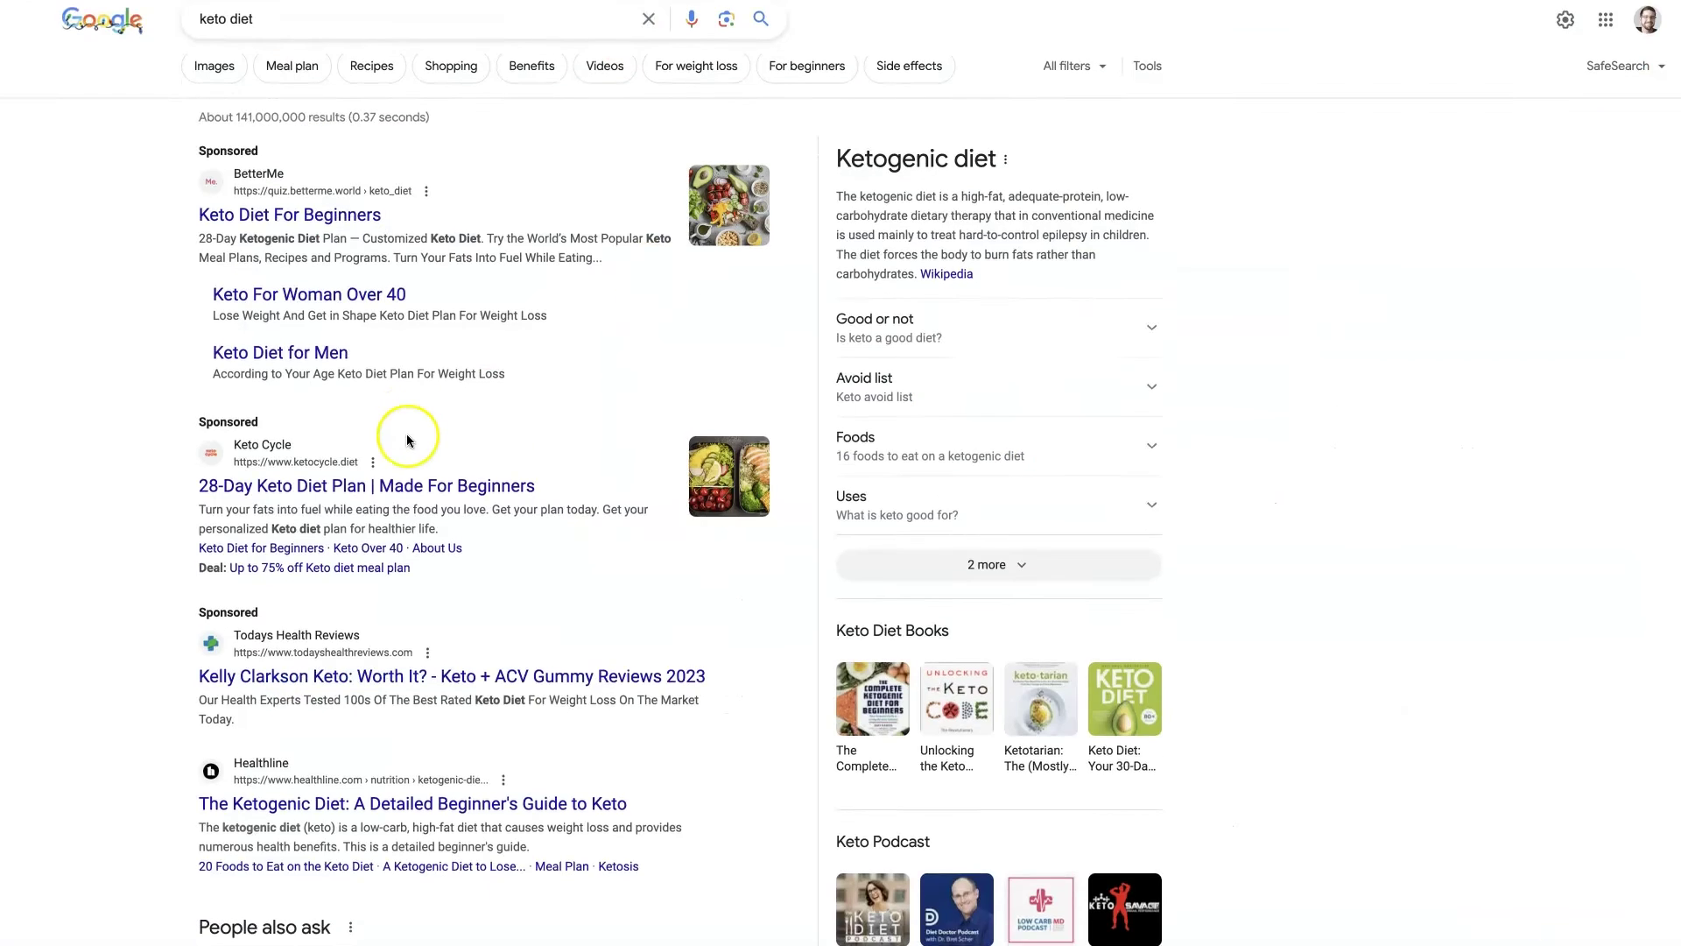
pyautogui.scroll(-4, 407, 437)
pyautogui.scroll(-4, 407, 438)
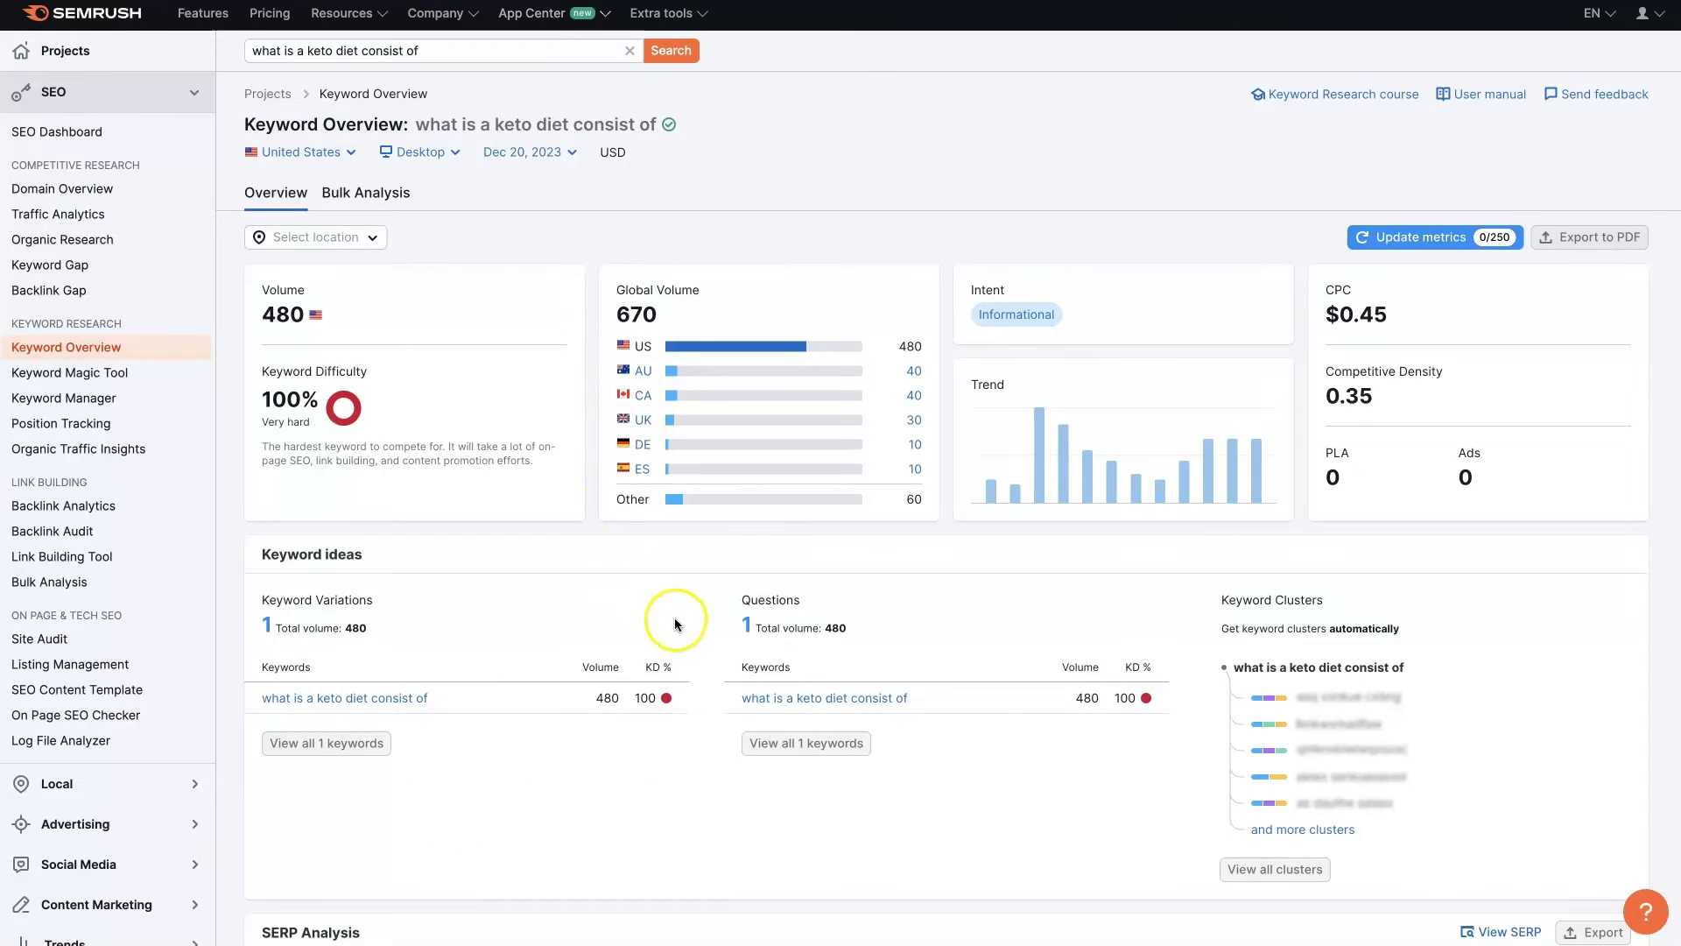
pyautogui.scroll(-1, 676, 624)
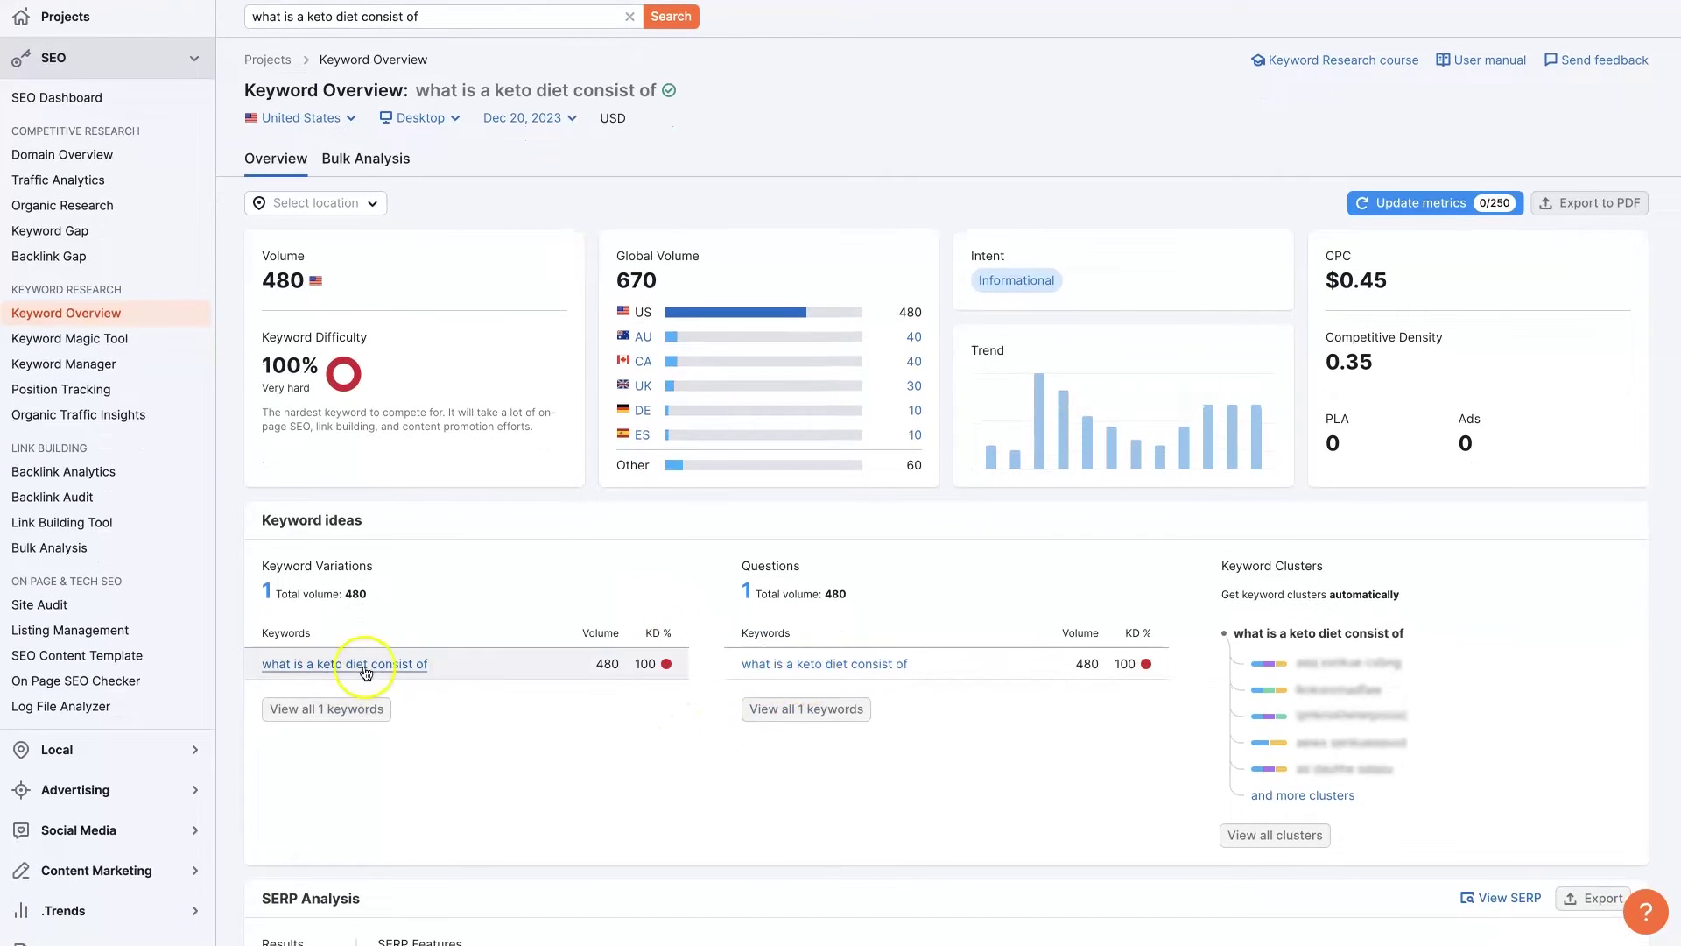
pyautogui.scroll(-4, 424, 679)
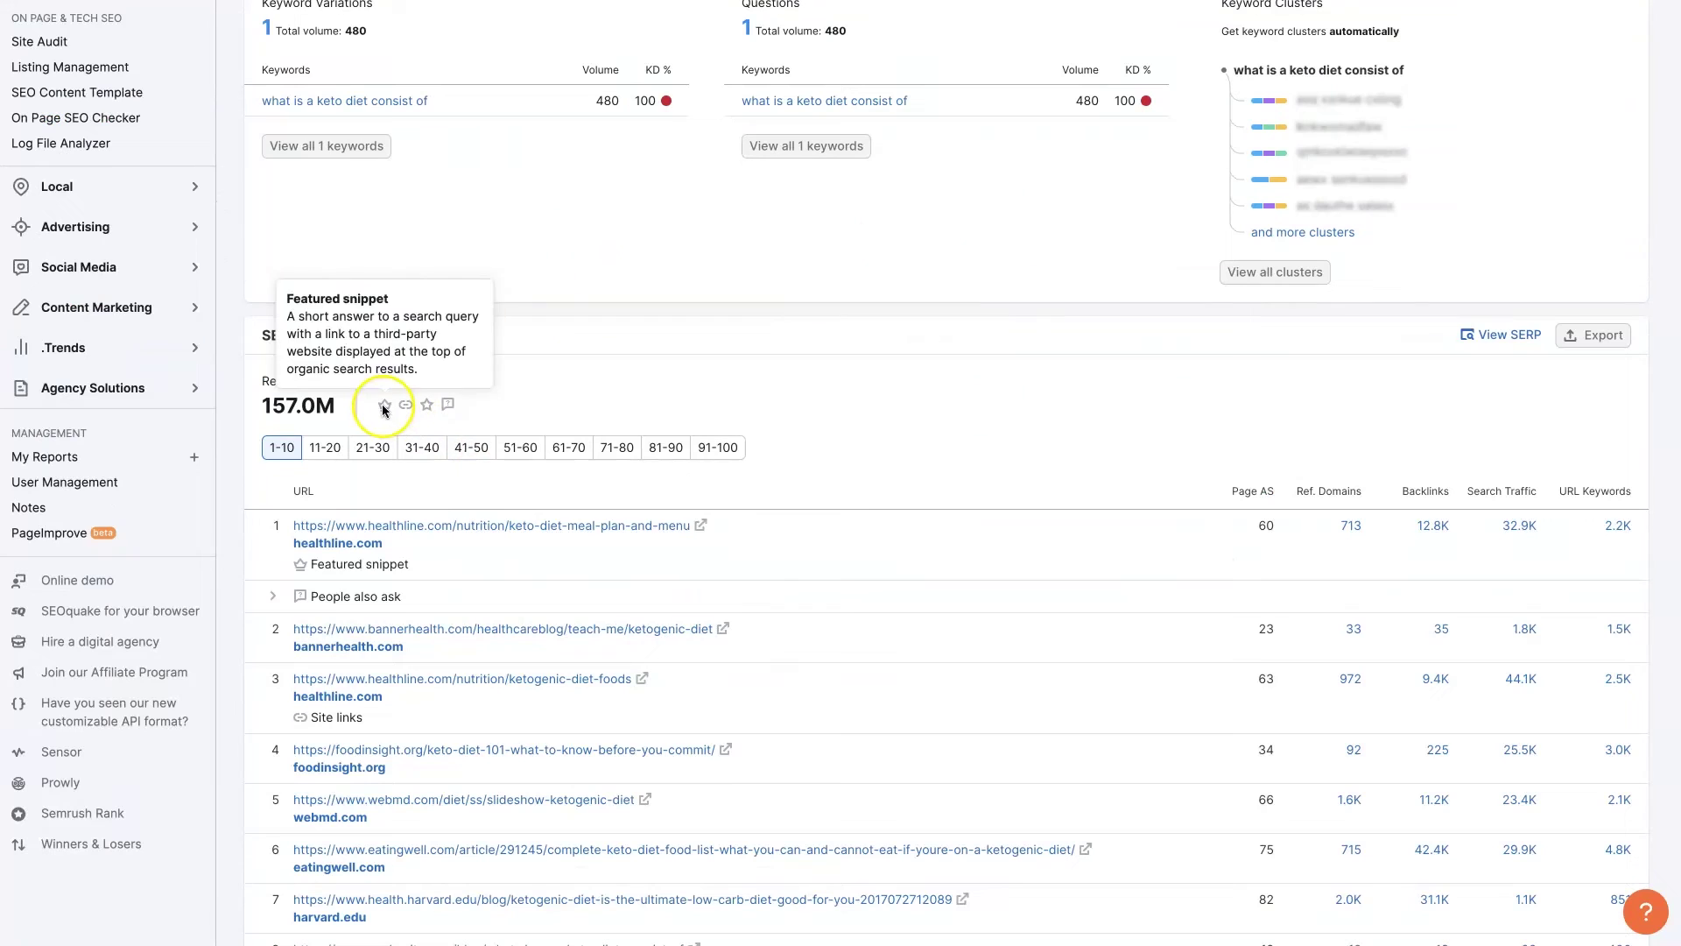